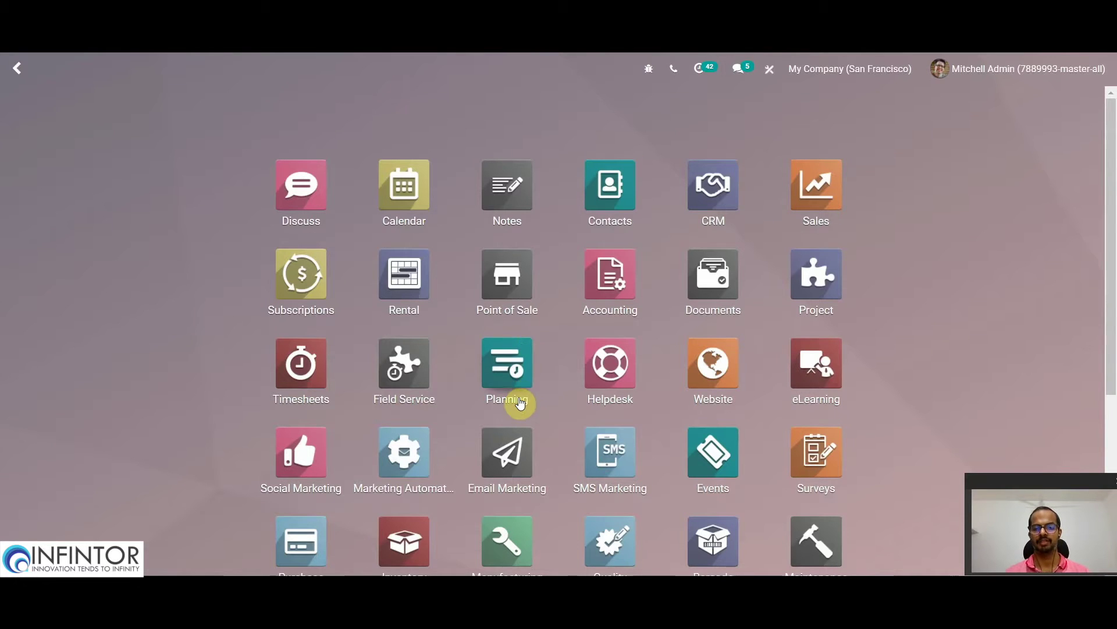
scroll(520, 403, "down", 1)
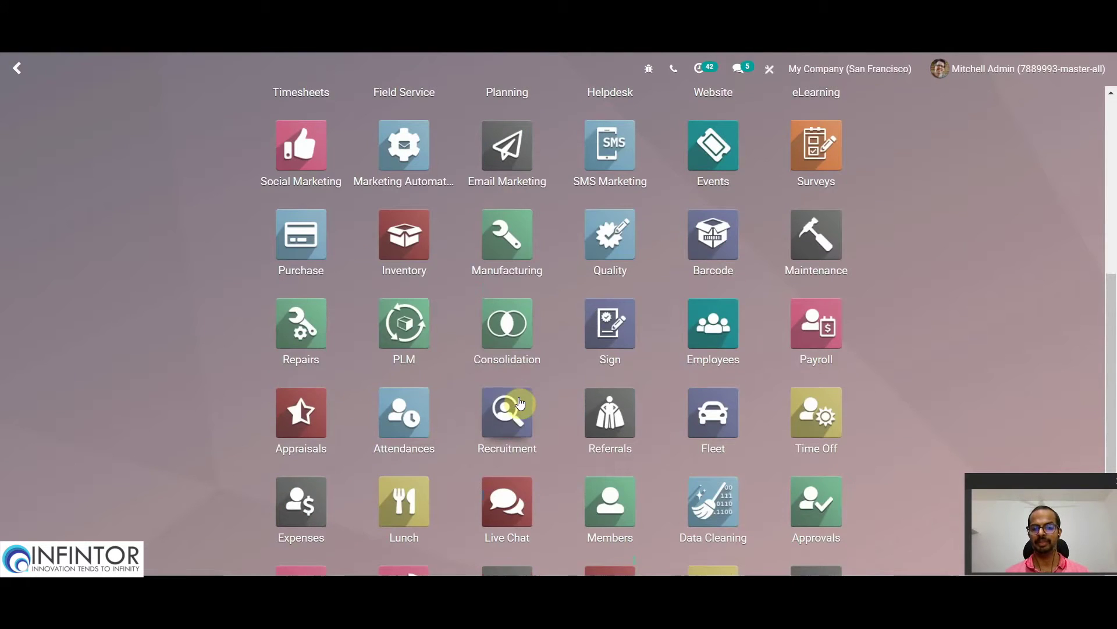
- Open the Recruitment app's Job Positions dashboard, which lists 20 positions
left_click(506, 416)
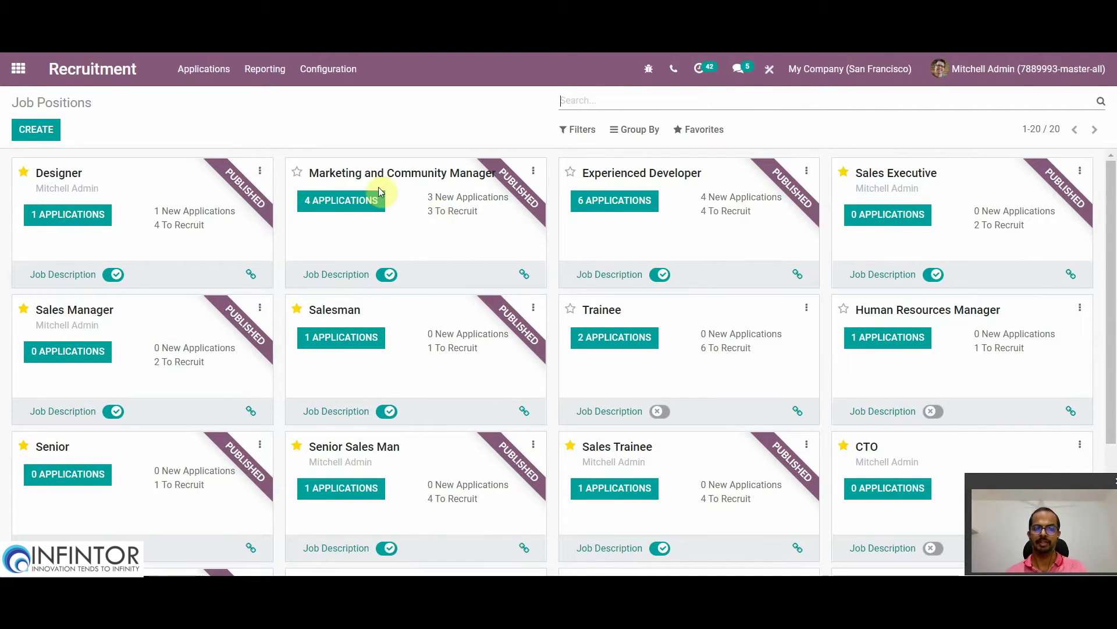
- List the job positions under Configuration, filtered to the 18 In Recruitment
left_click(319, 77)
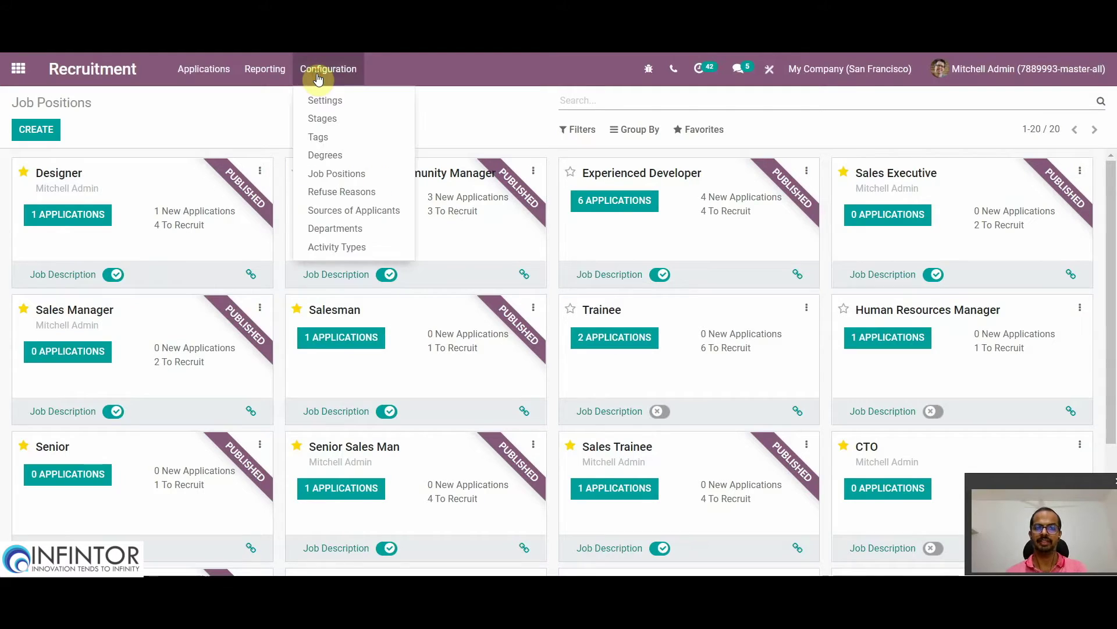
left_click(349, 175)
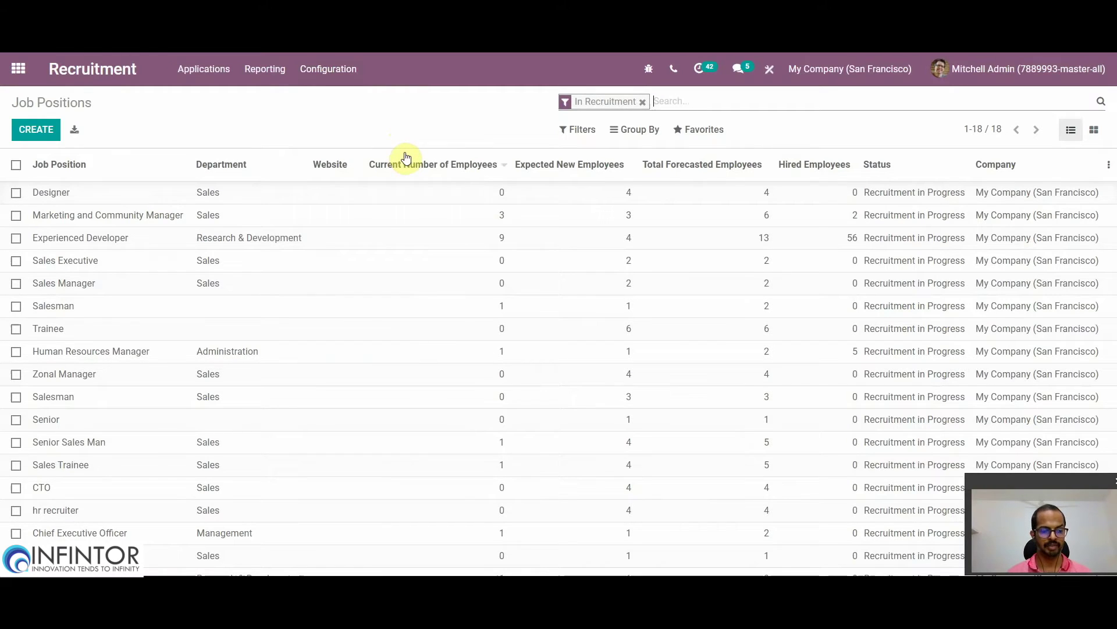
mouse_move(588, 167)
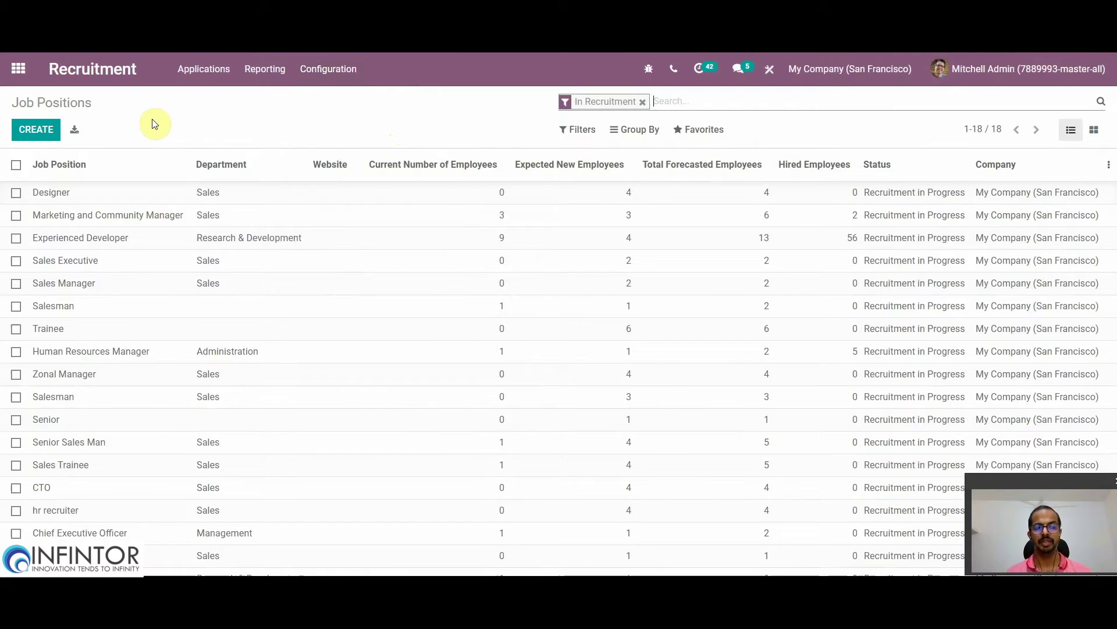
- Create and save Senior Sales Manager in Sales with Recruitment Form interviews and admin as recruiter
left_click(41, 136)
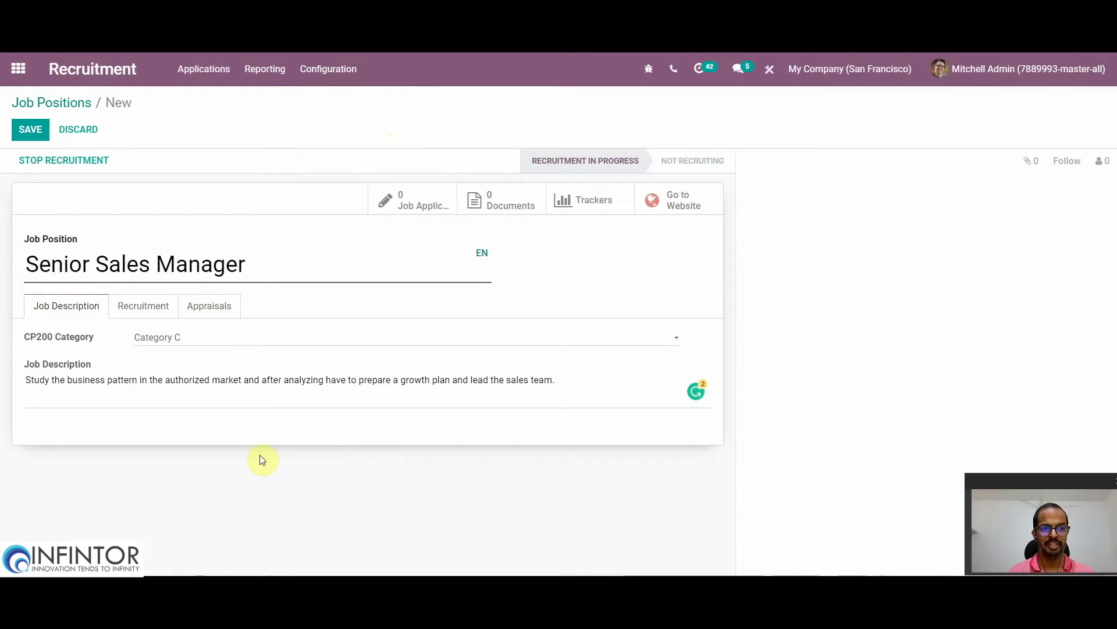
left_click(133, 313)
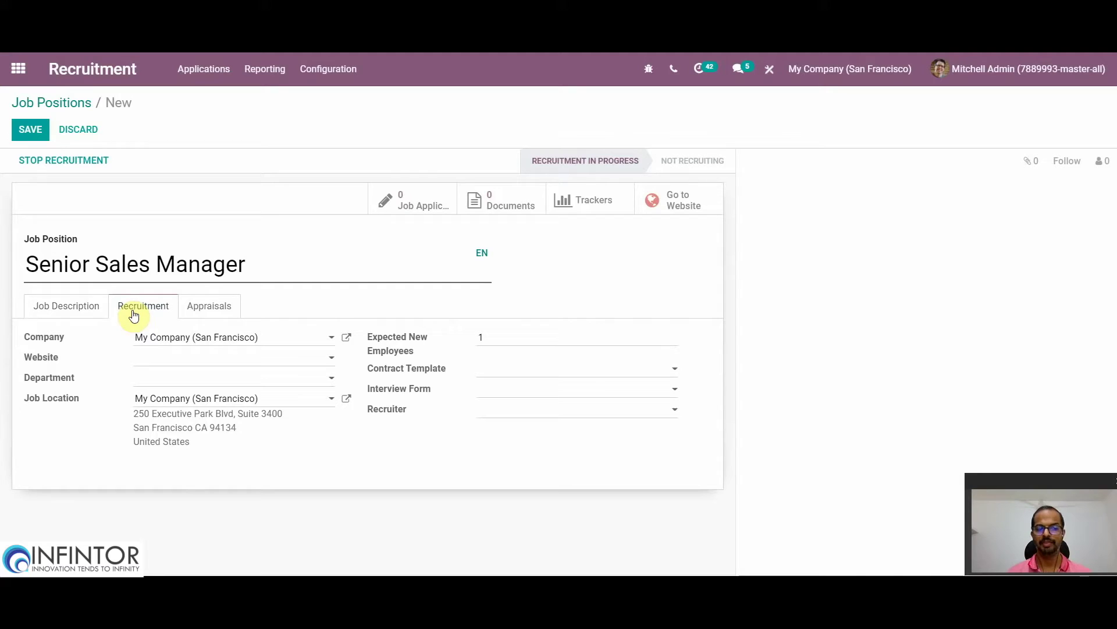
left_click(230, 380)
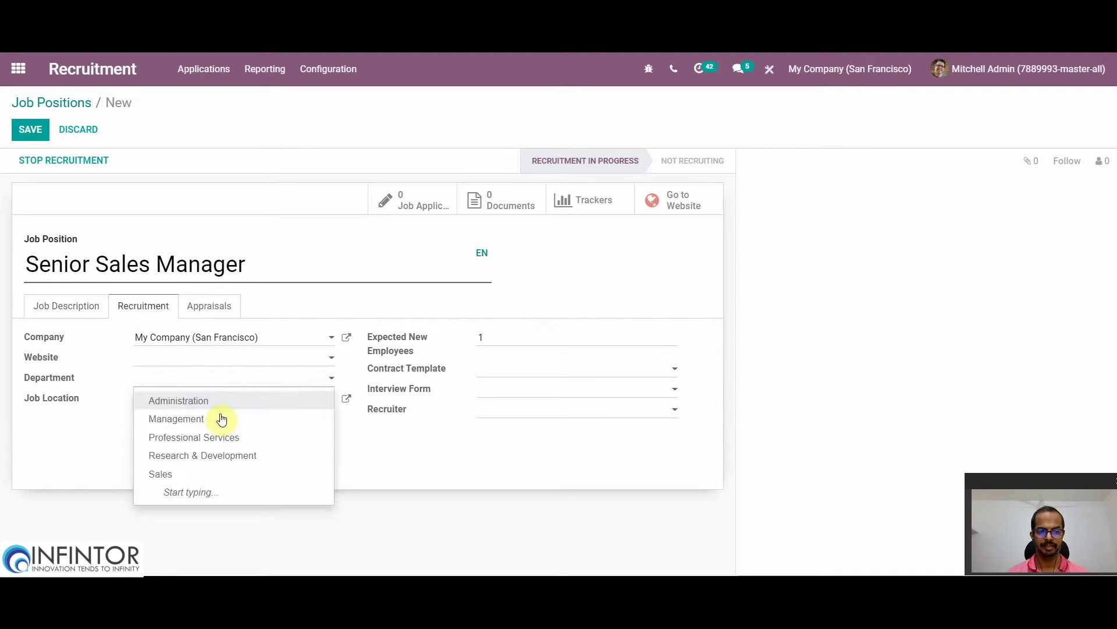
left_click(214, 475)
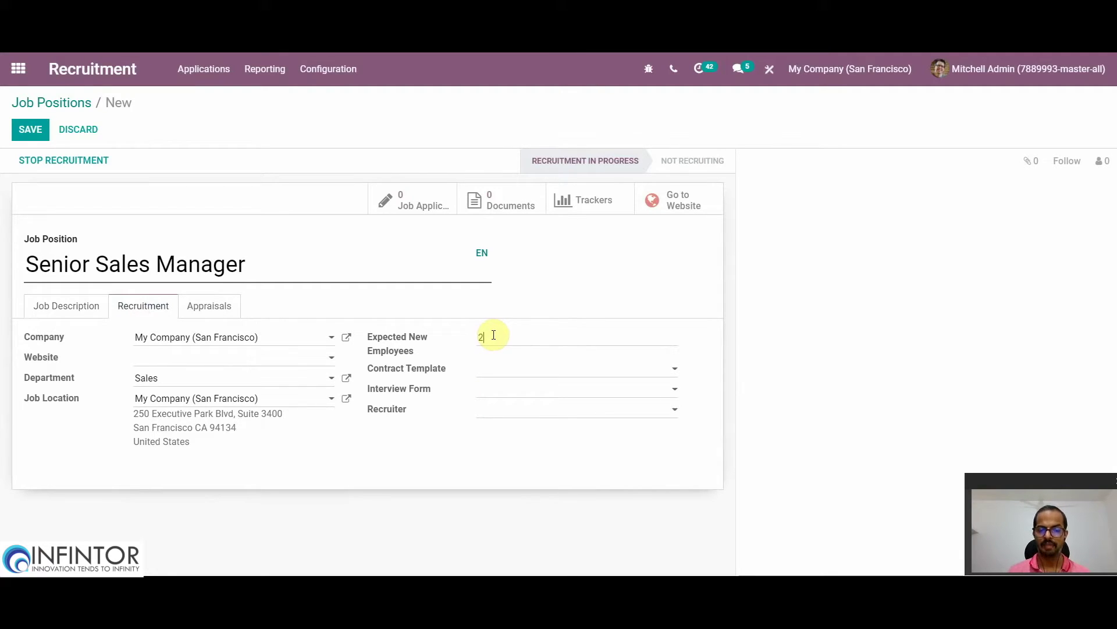
left_click(505, 392)
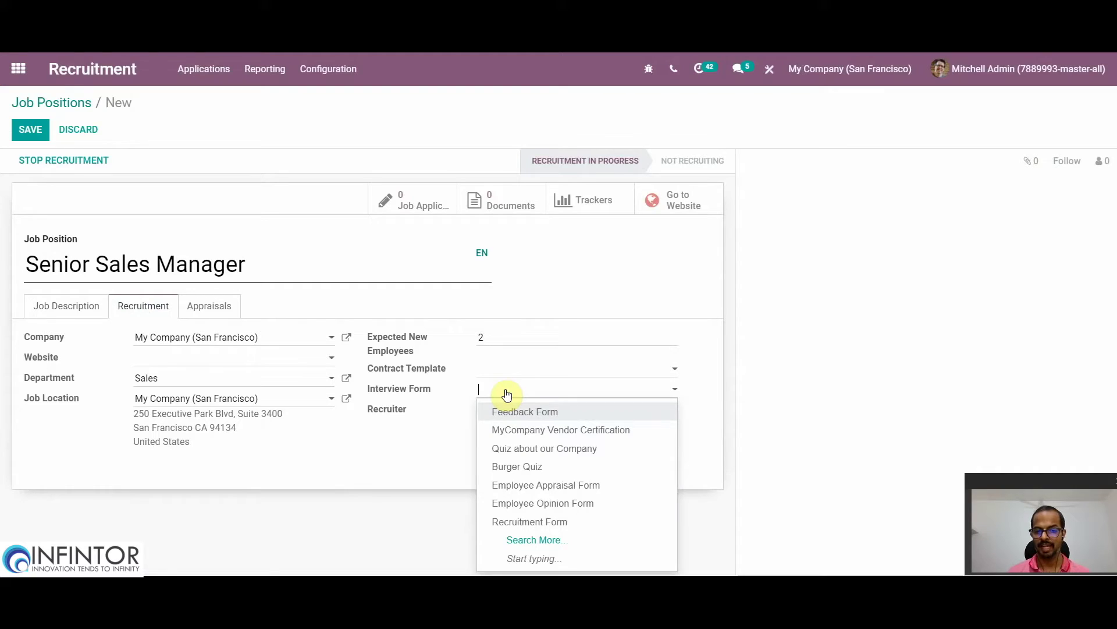
left_click(530, 522)
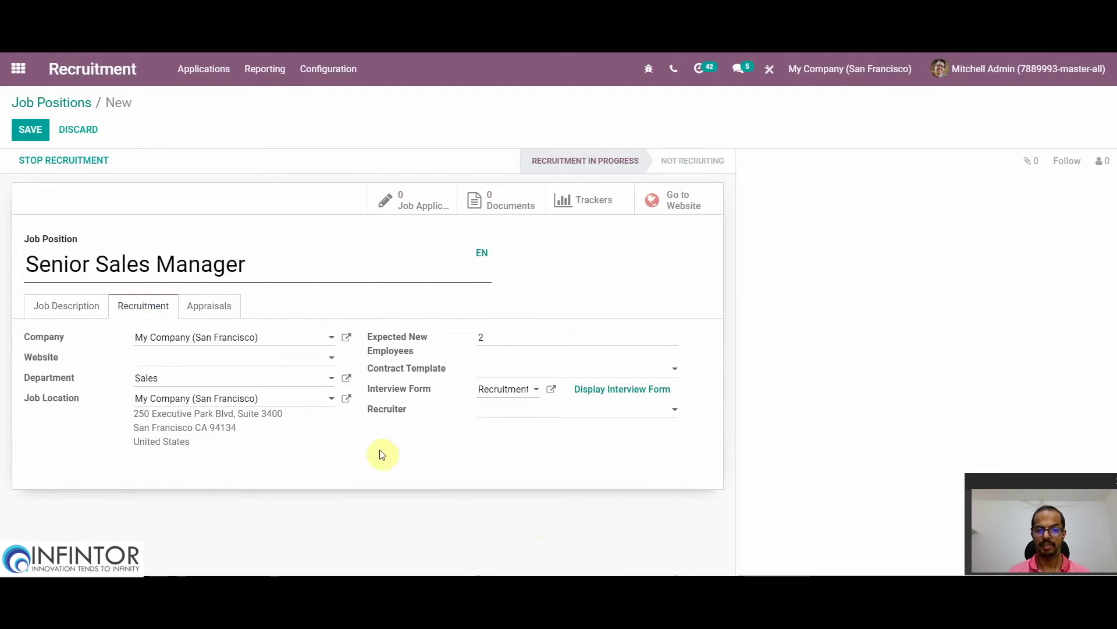
left_click(499, 417)
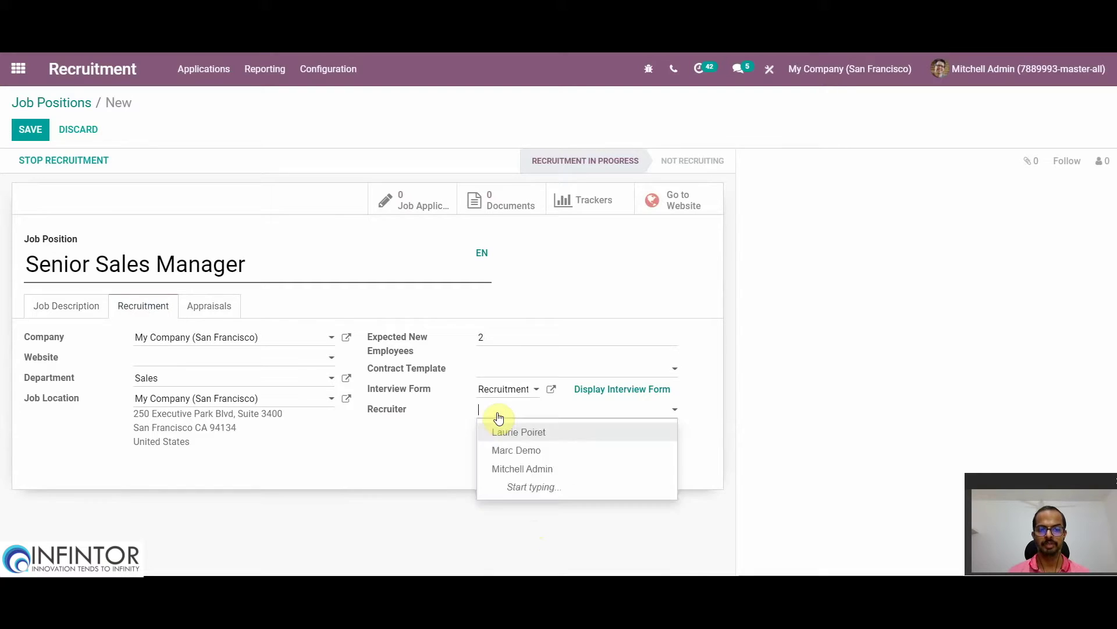
left_click(513, 469)
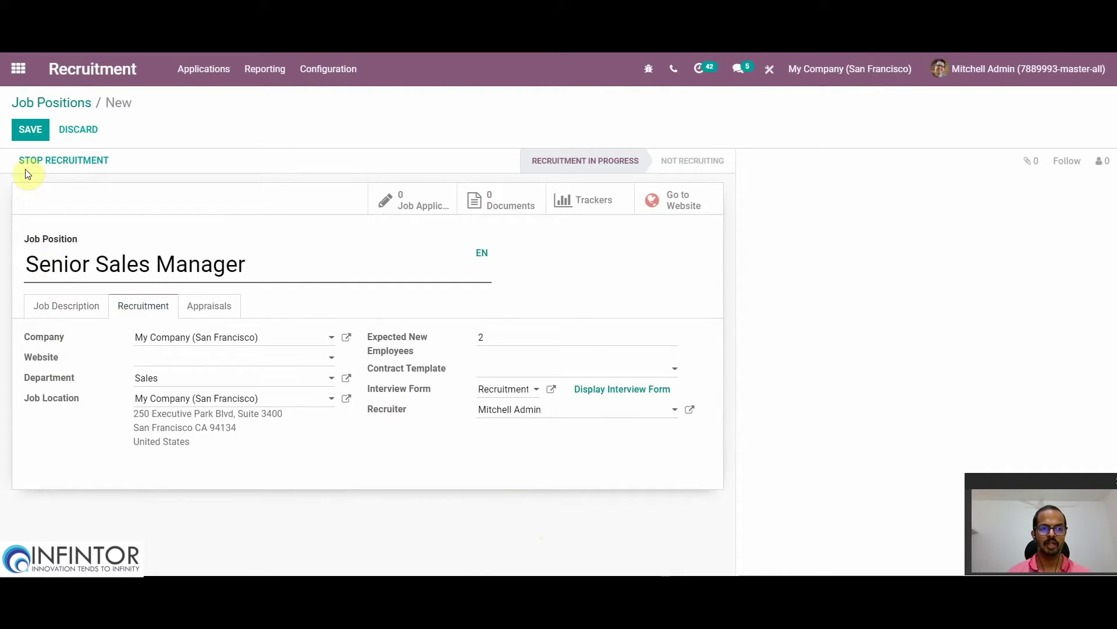
left_click(28, 132)
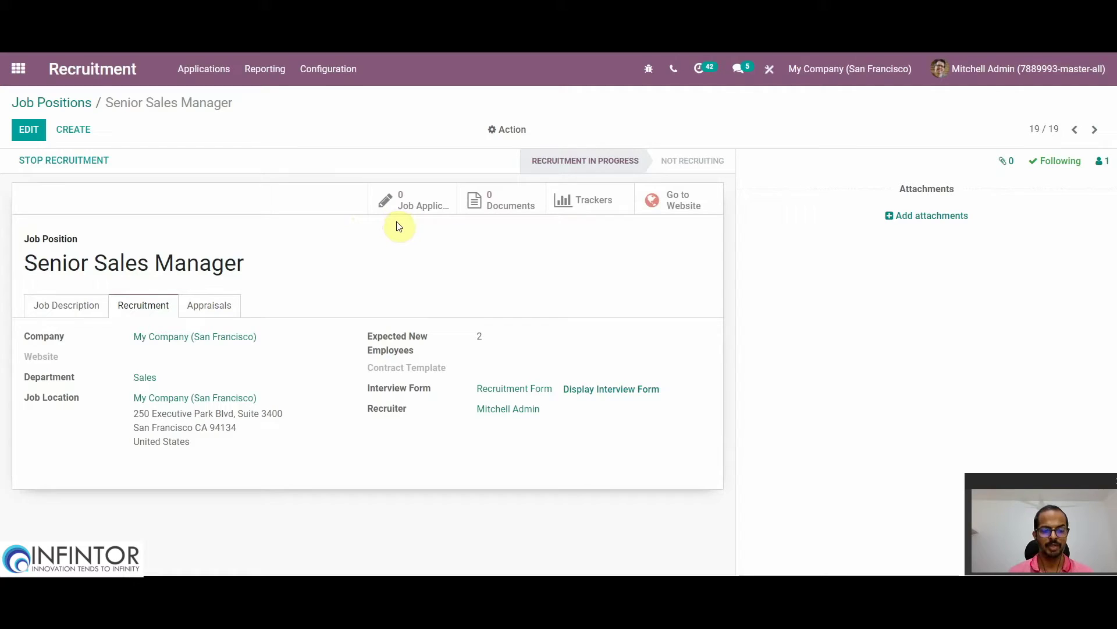
- Check the job's 0 applications, then return to the Job Positions overview
left_click(414, 211)
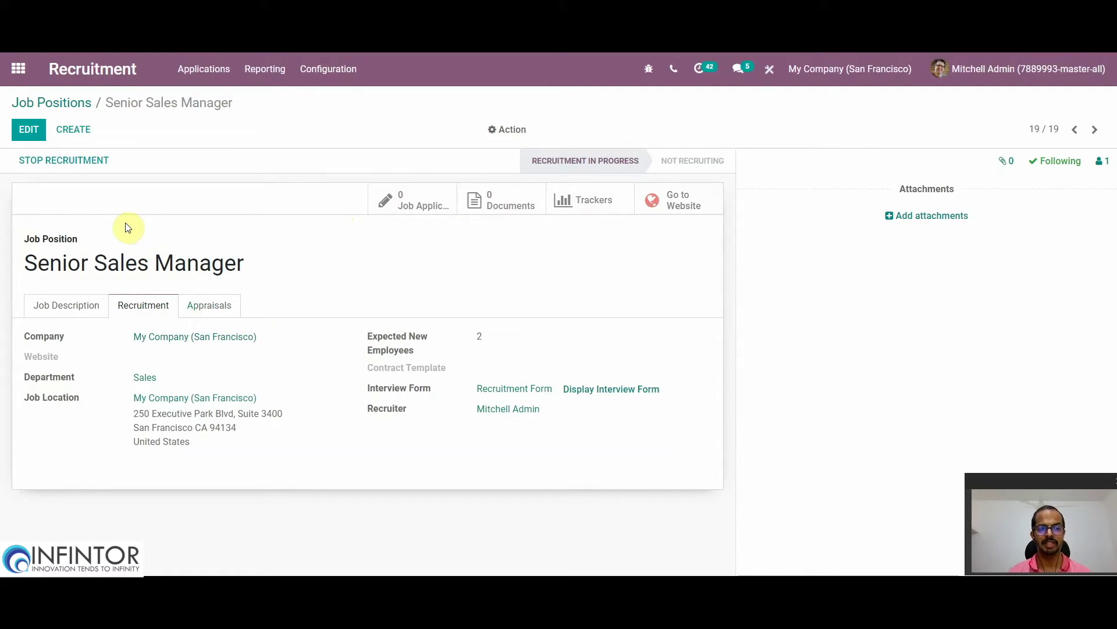
left_click(17, 69)
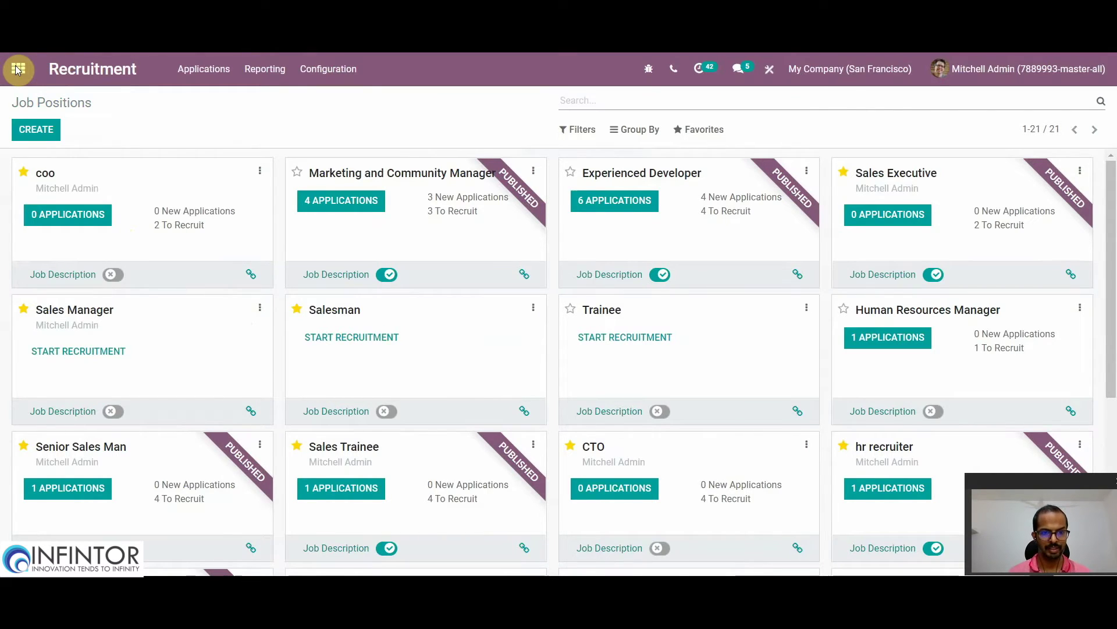
- Restart Salesman recruitment, publish its job description, then mark its recruitment done
left_click(357, 337)
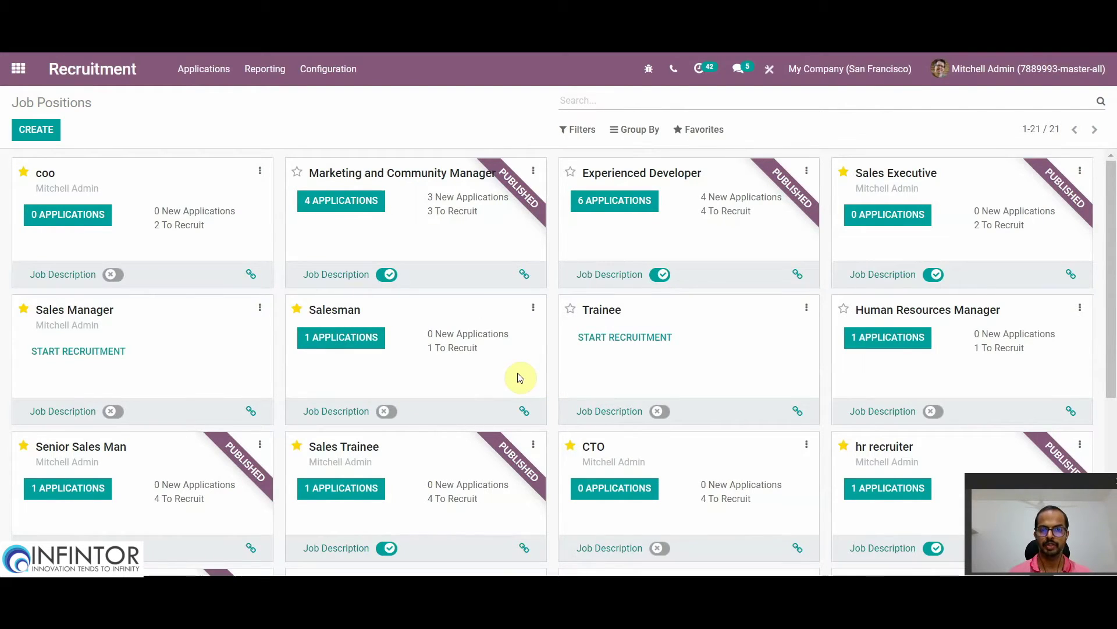
left_click(387, 412)
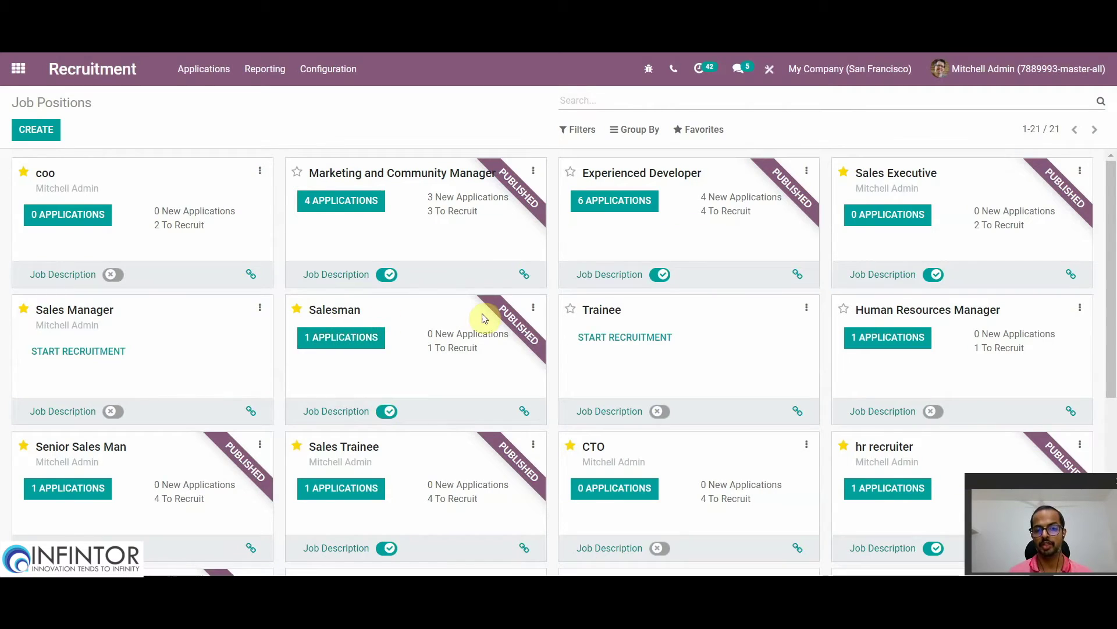
left_click(534, 308)
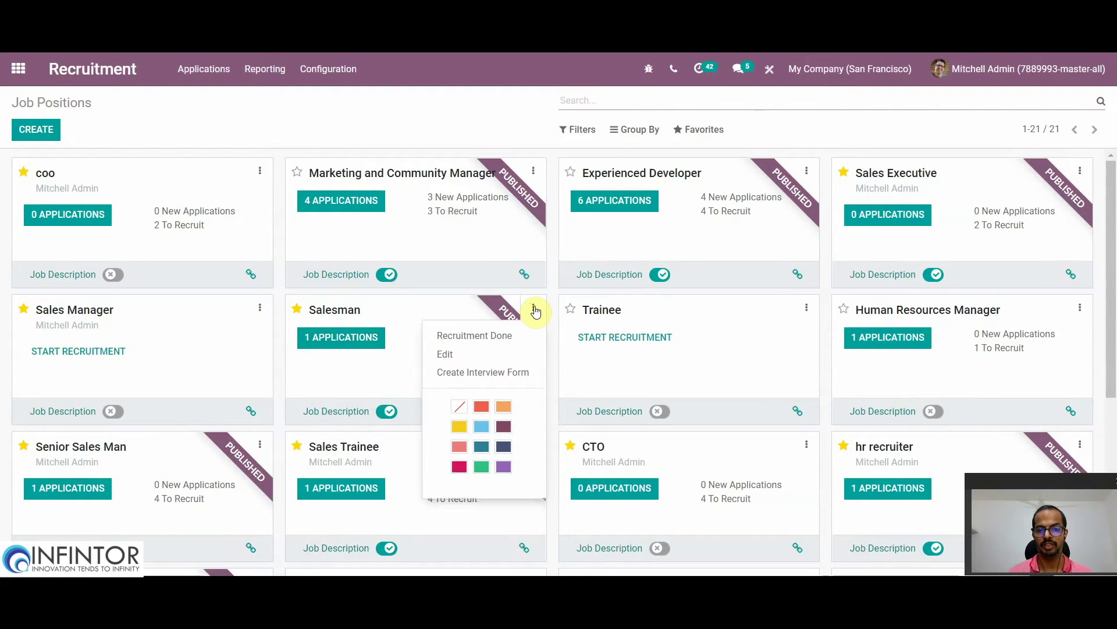
left_click(505, 338)
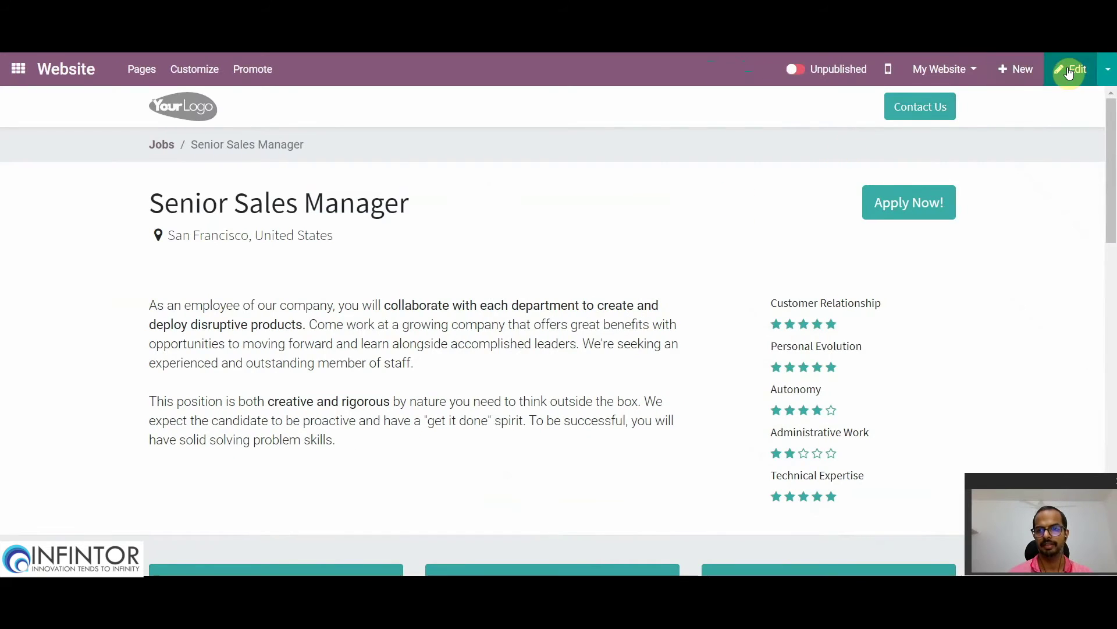
- Open the Senior Sales Manager job page in the website editor and save it unchanged
left_click(1071, 70)
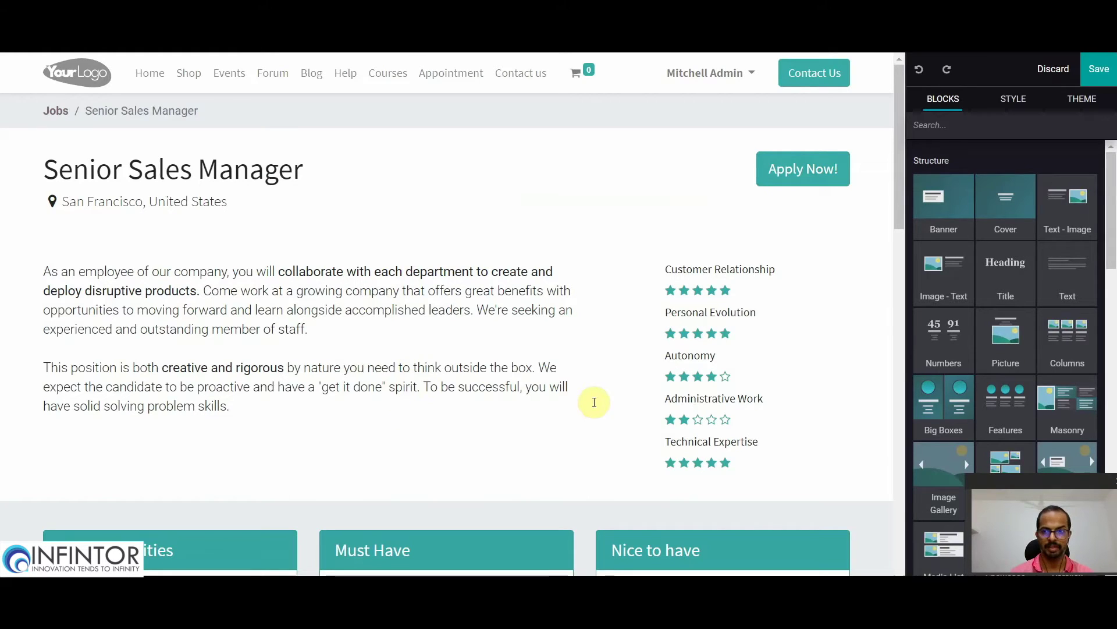
left_click(1102, 69)
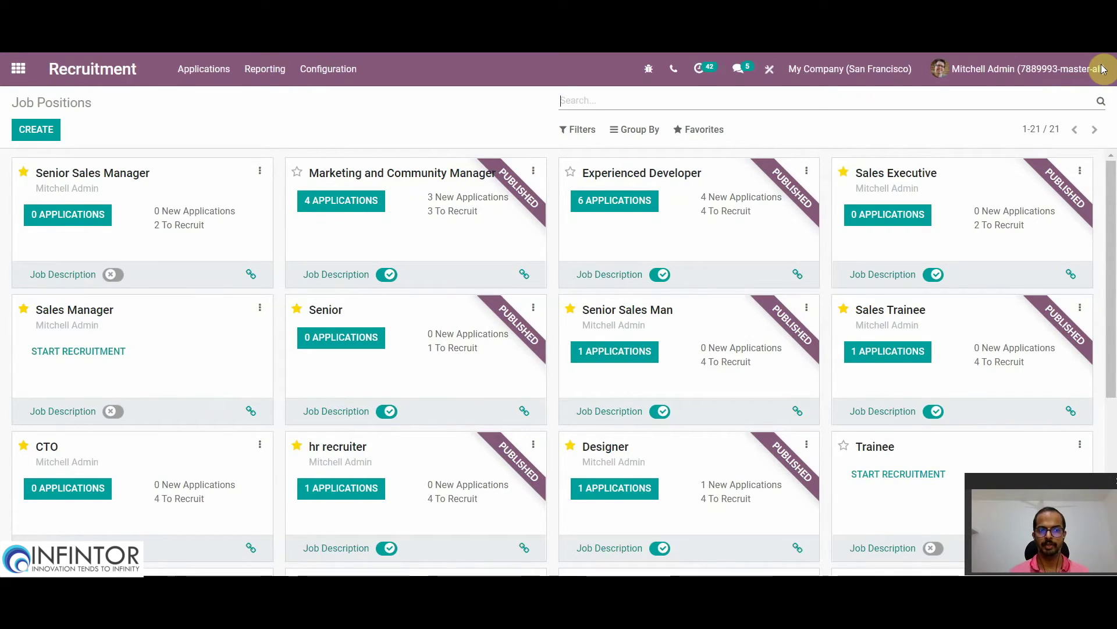
- Publish the Senior Sales Manager job and submit a website application with a resume attached
left_click(120, 274)
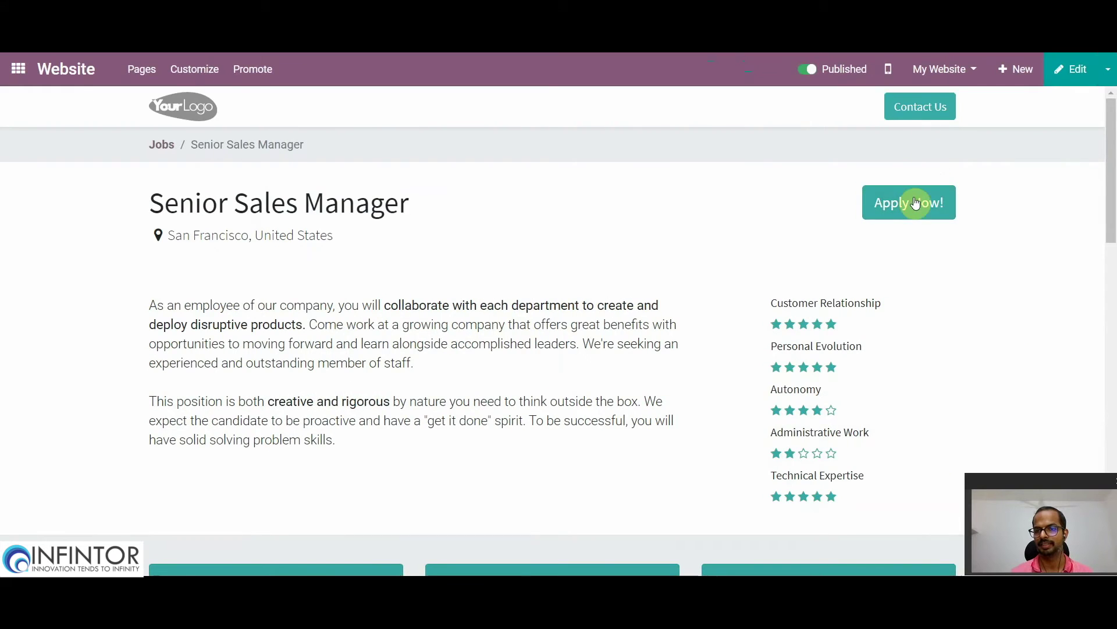
left_click(914, 217)
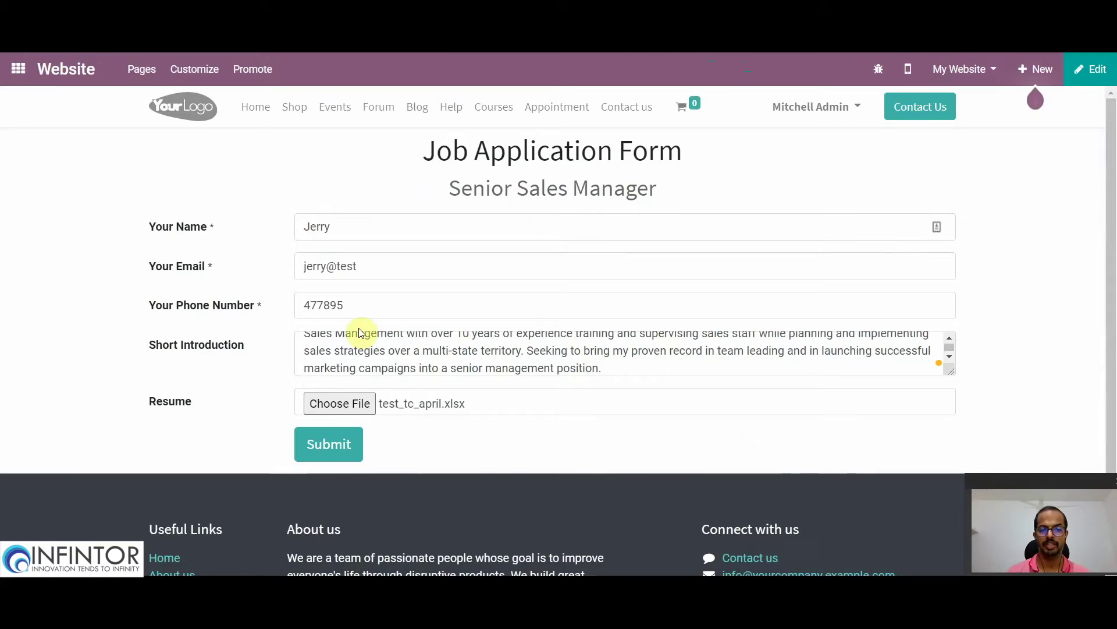
left_click(326, 452)
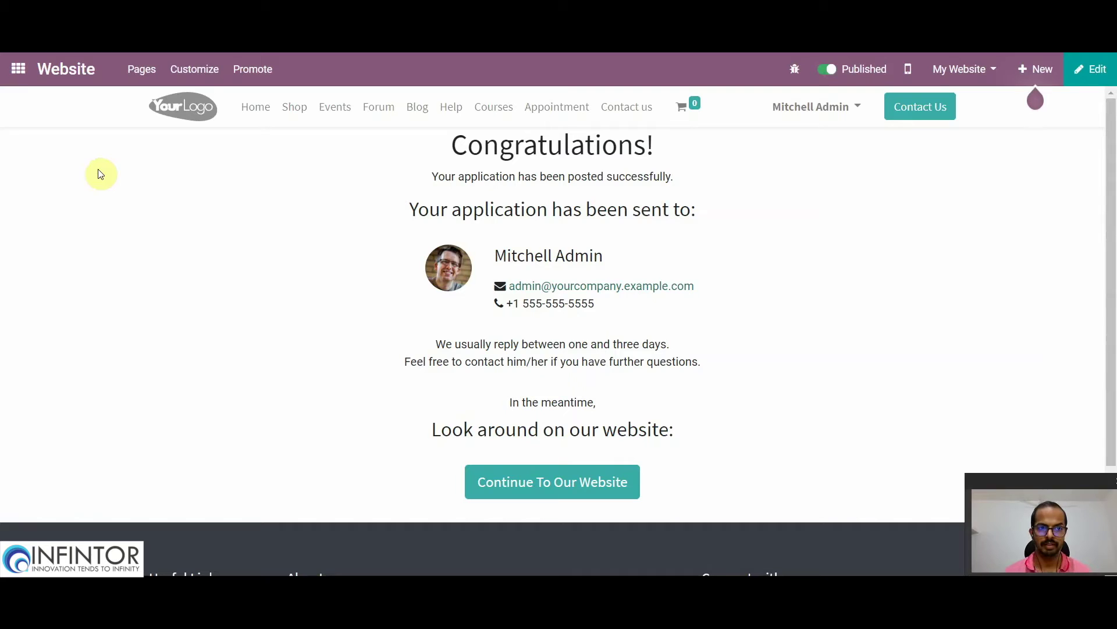
- Return to Job Positions and open the Senior Sales Manager's single application
left_click(17, 69)
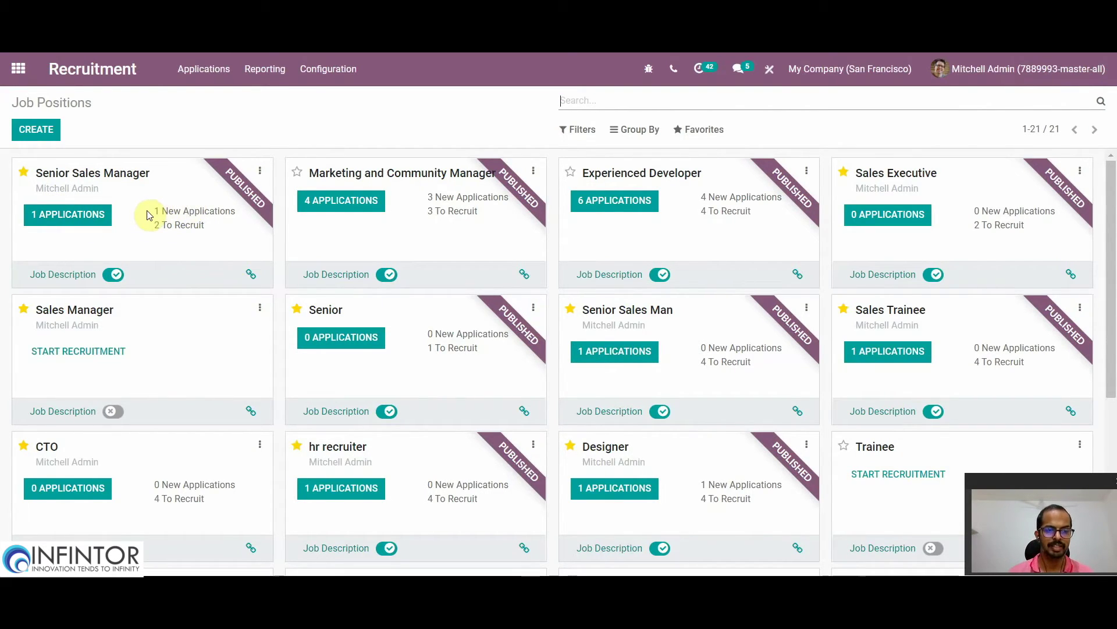
left_click(82, 221)
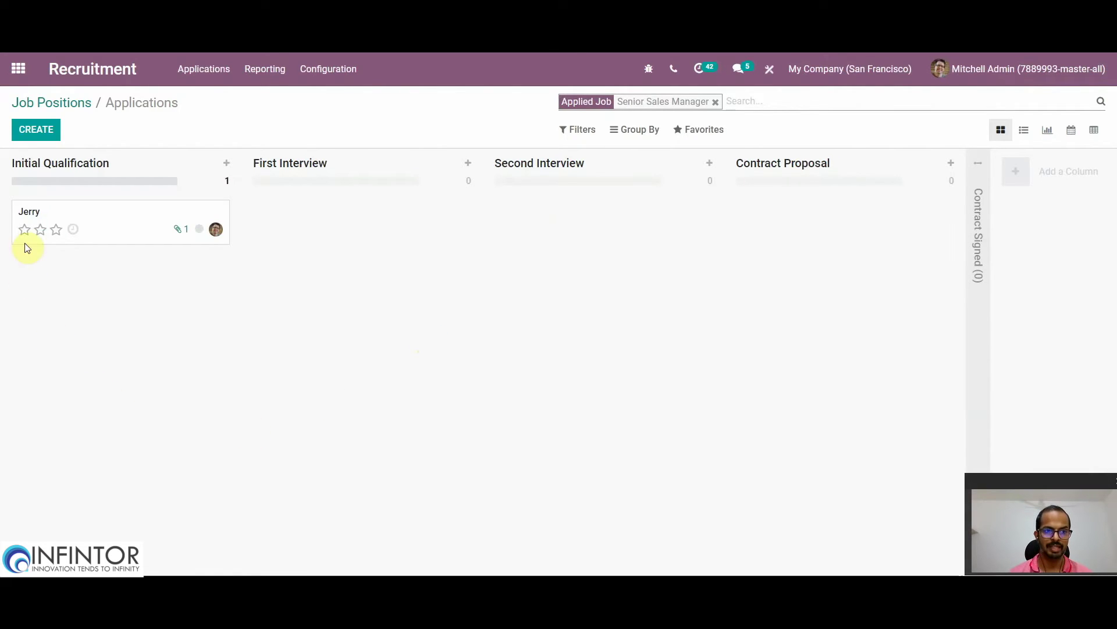
- Open the applicant's card from the Initial Qualification column to view the application
left_click(36, 213)
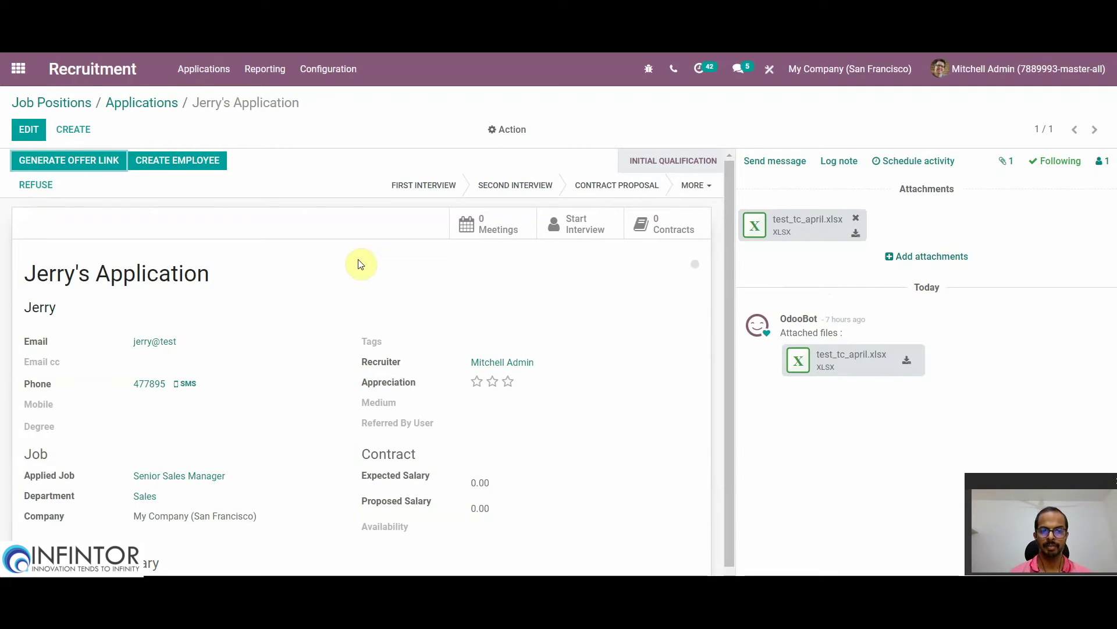
- Move the application to First Interview and open its Meetings calendar
left_click(423, 184)
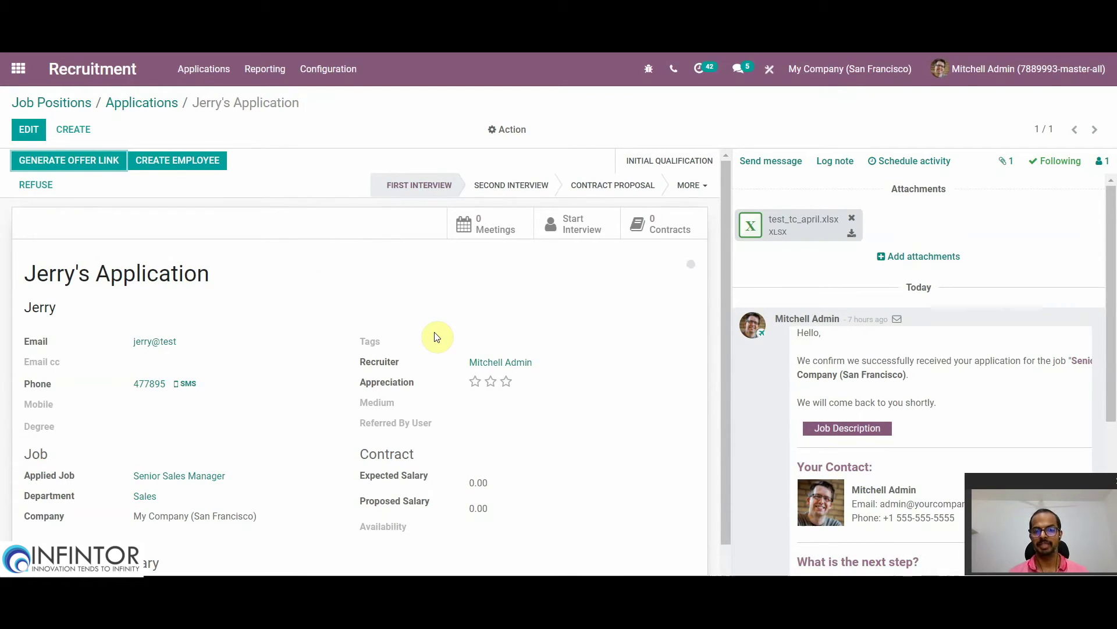
left_click(478, 225)
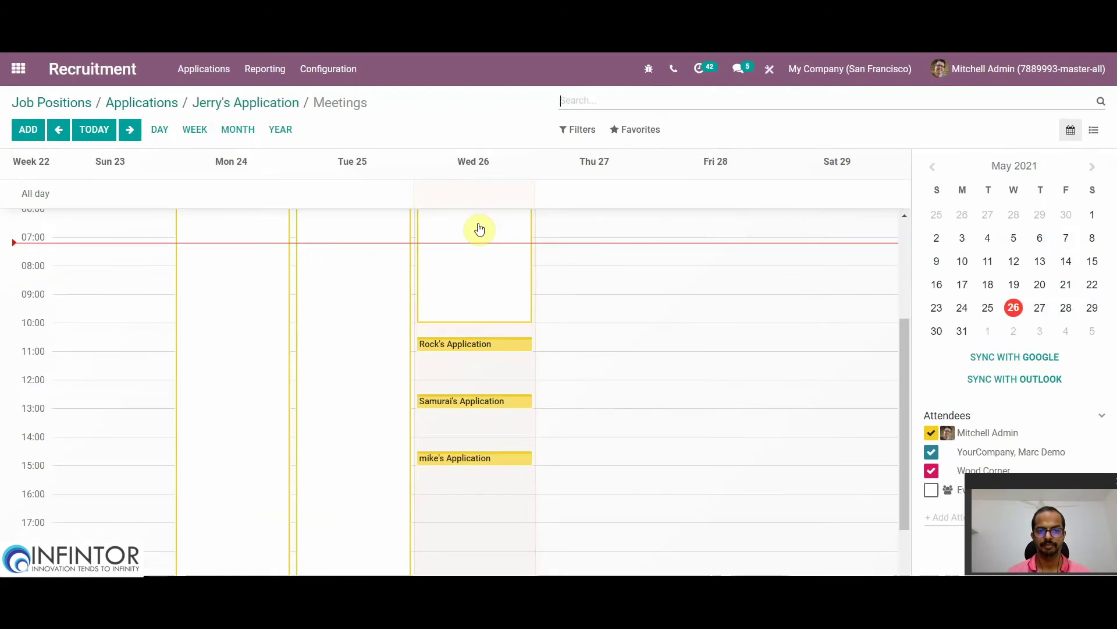
- Book the interview for Wednesday 26 May at 16:00 and return to the Senior Sales Manager applications board
left_click(450, 508)
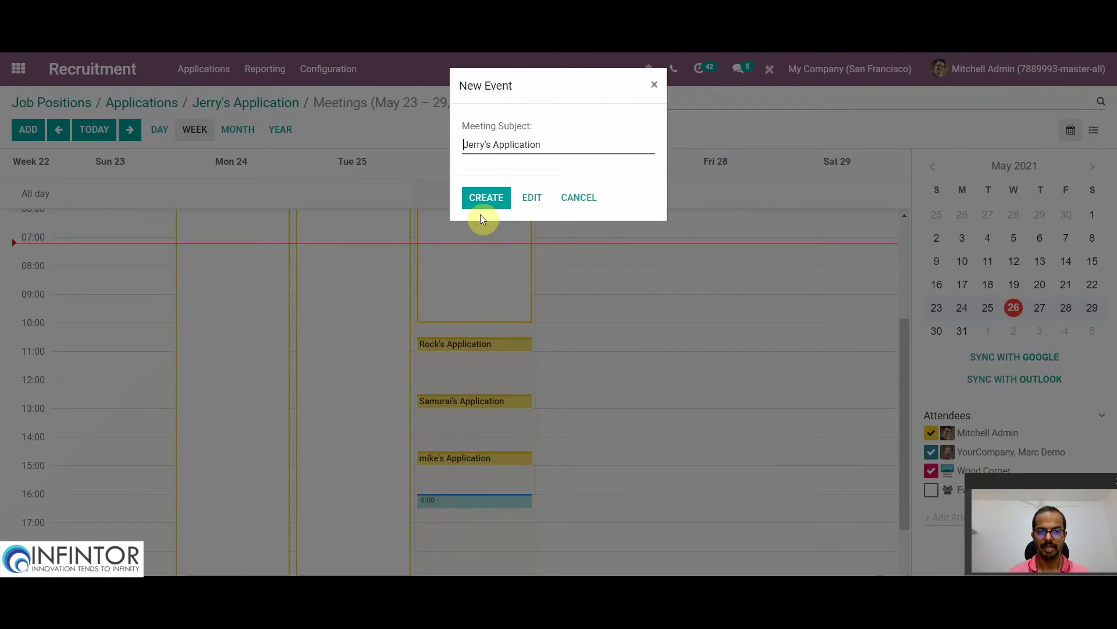
left_click(482, 204)
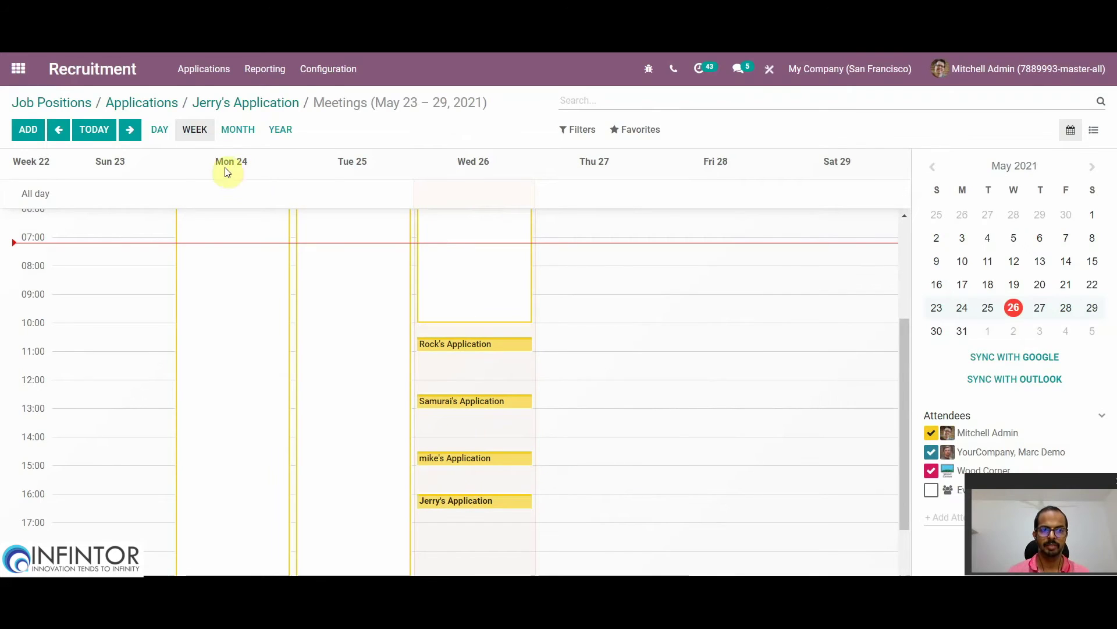
left_click(141, 105)
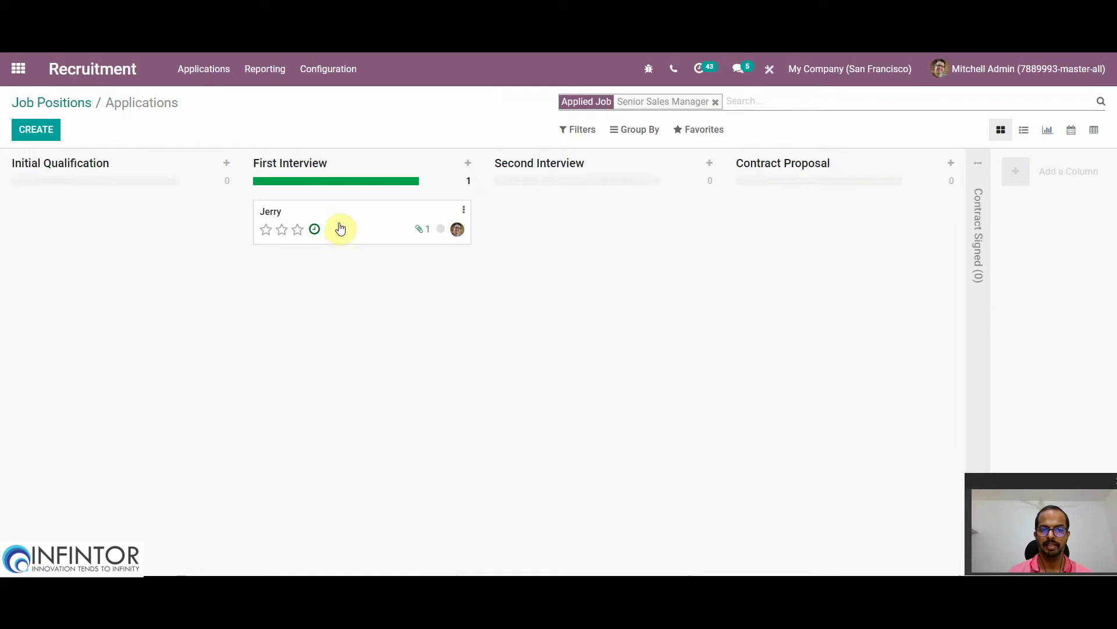
- Move the applicant's card from First Interview to Second Interview, then Contract Proposal, and open the application
left_click_drag(337, 219, 574, 212)
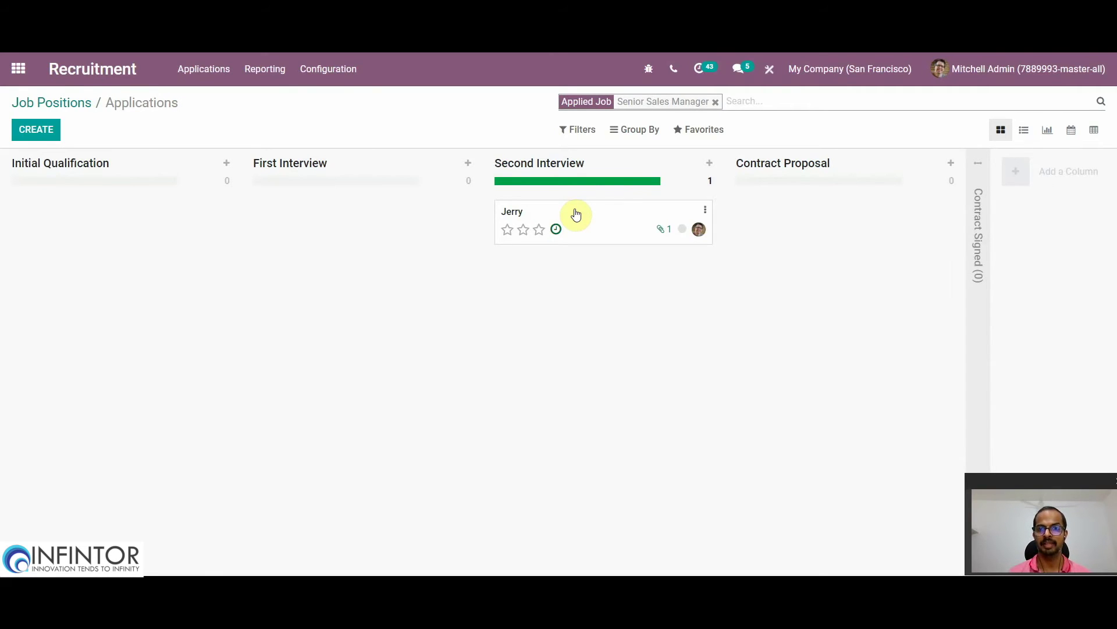
left_click_drag(582, 223, 803, 204)
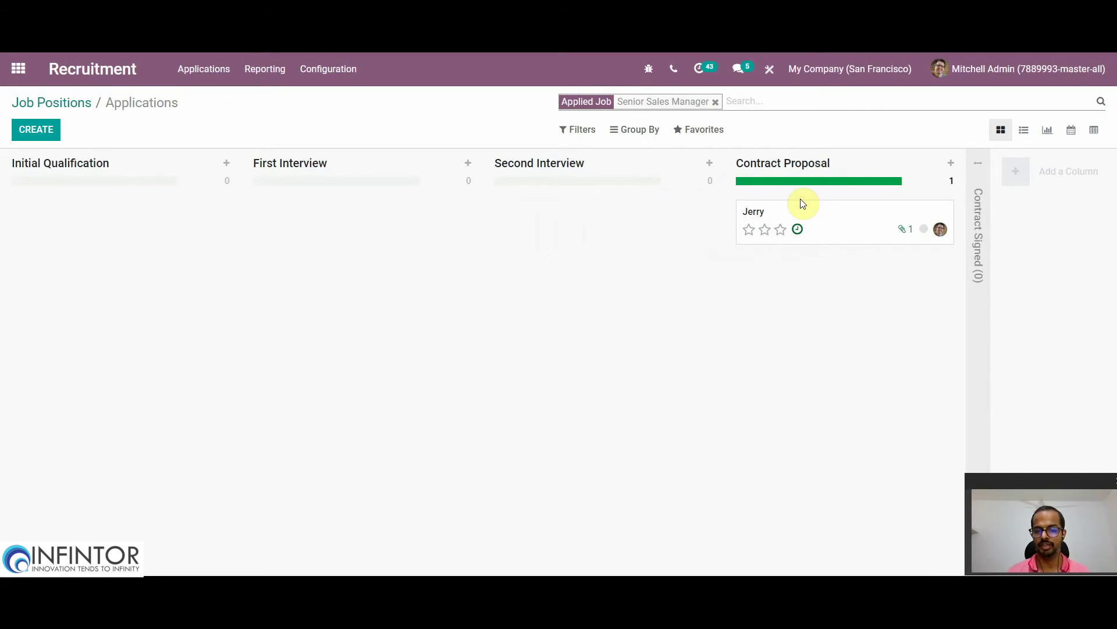
left_click(803, 202)
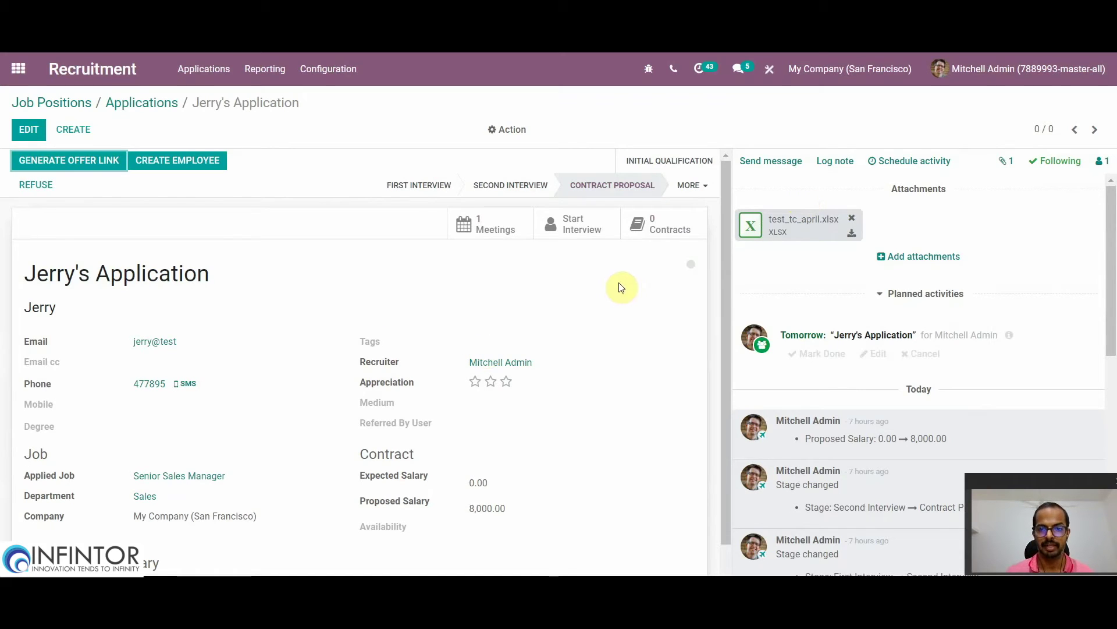
- Set the application to Contract Signed and create an employee from it
left_click(696, 186)
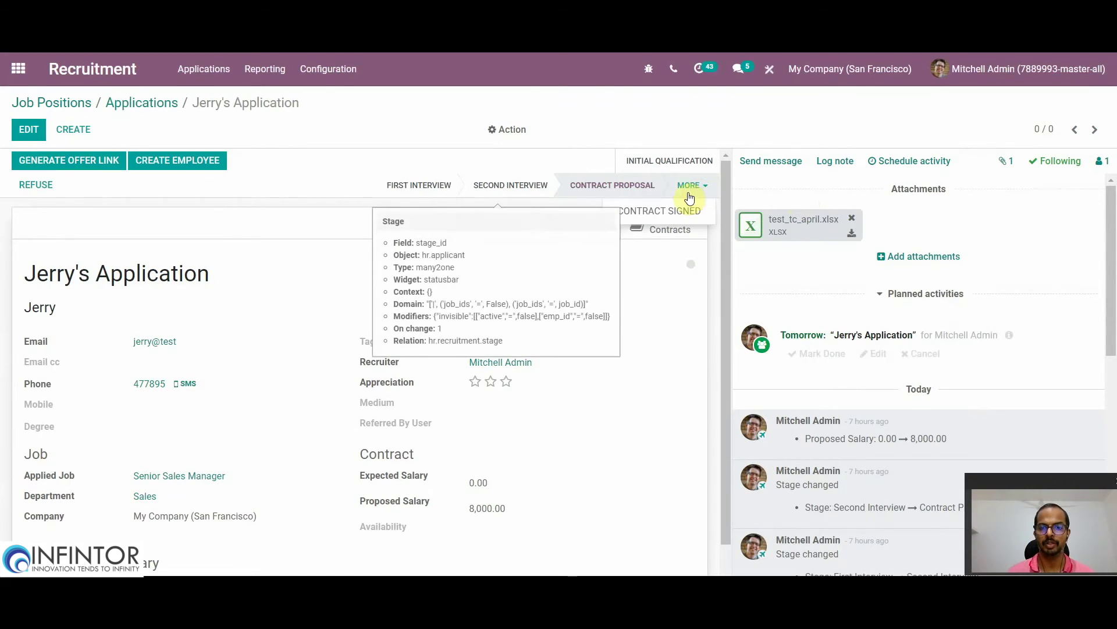
left_click(670, 214)
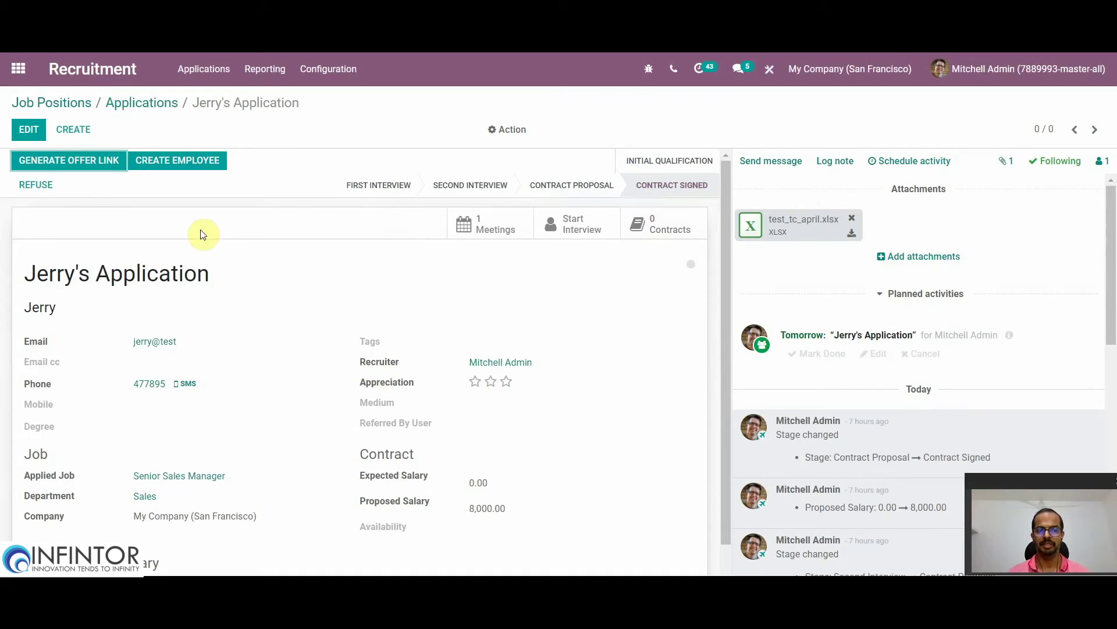
left_click(198, 165)
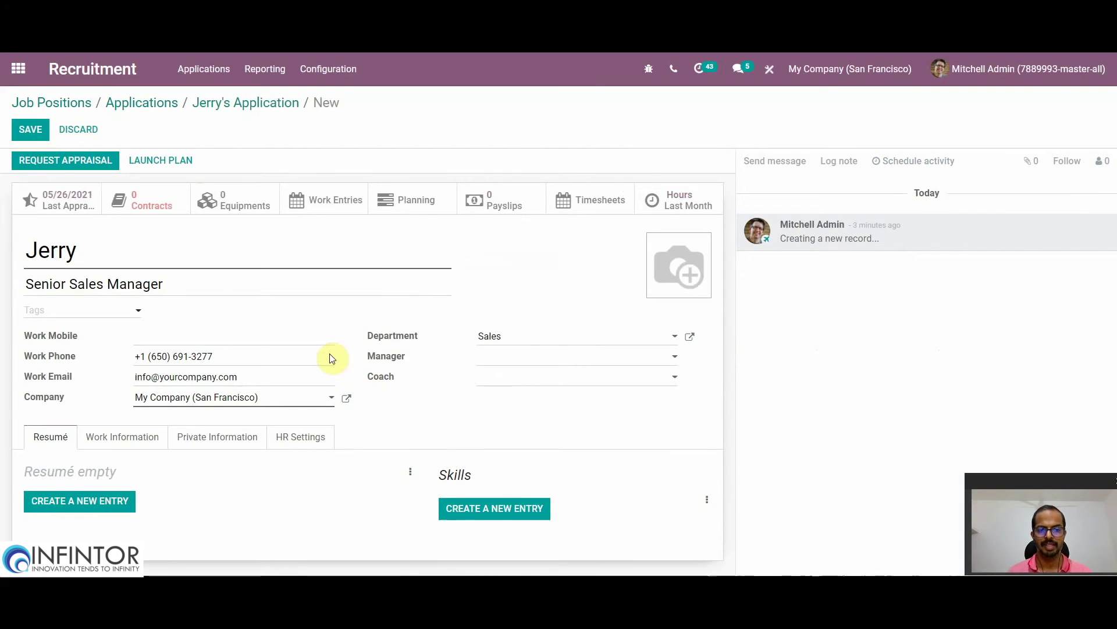
- Make the first listed employee the new hire's manager, save the employee, then save its contracts history record
left_click(546, 365)
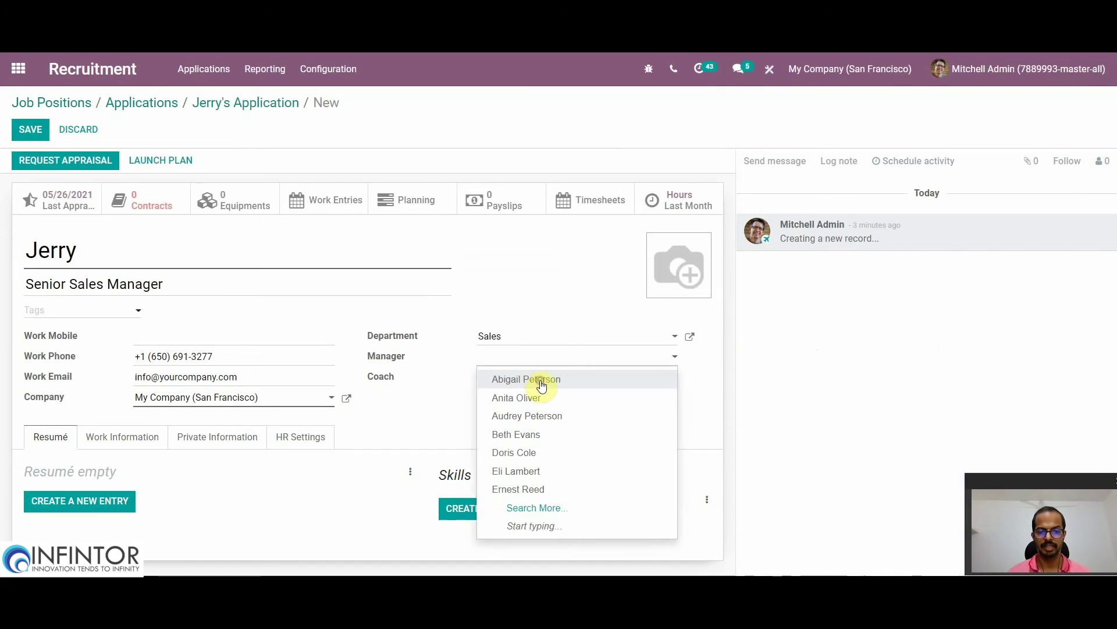
left_click(536, 381)
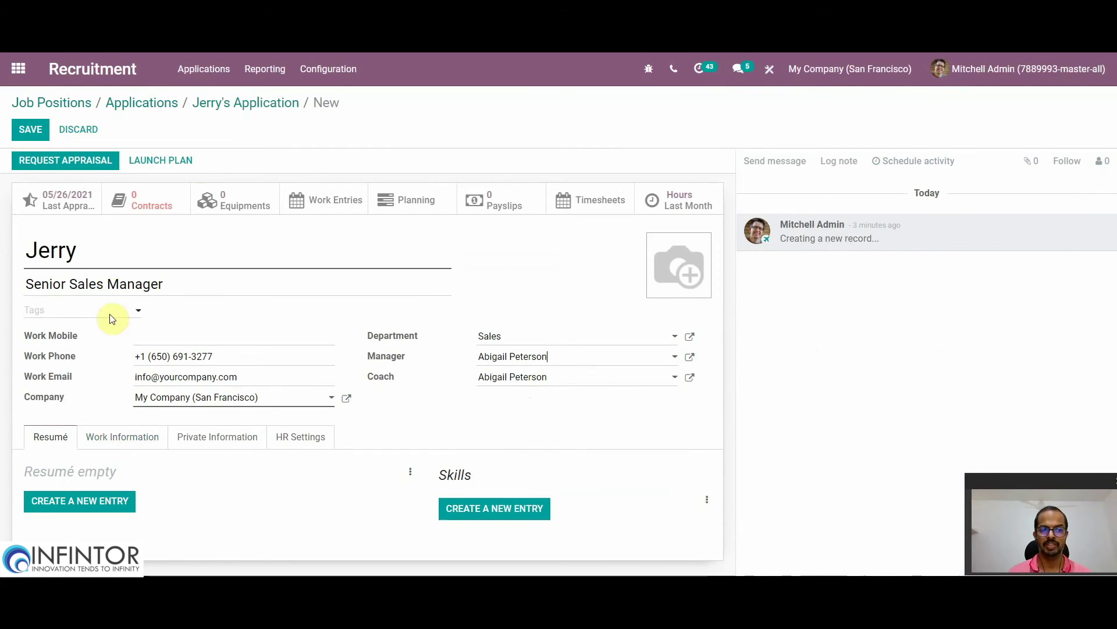
left_click(32, 130)
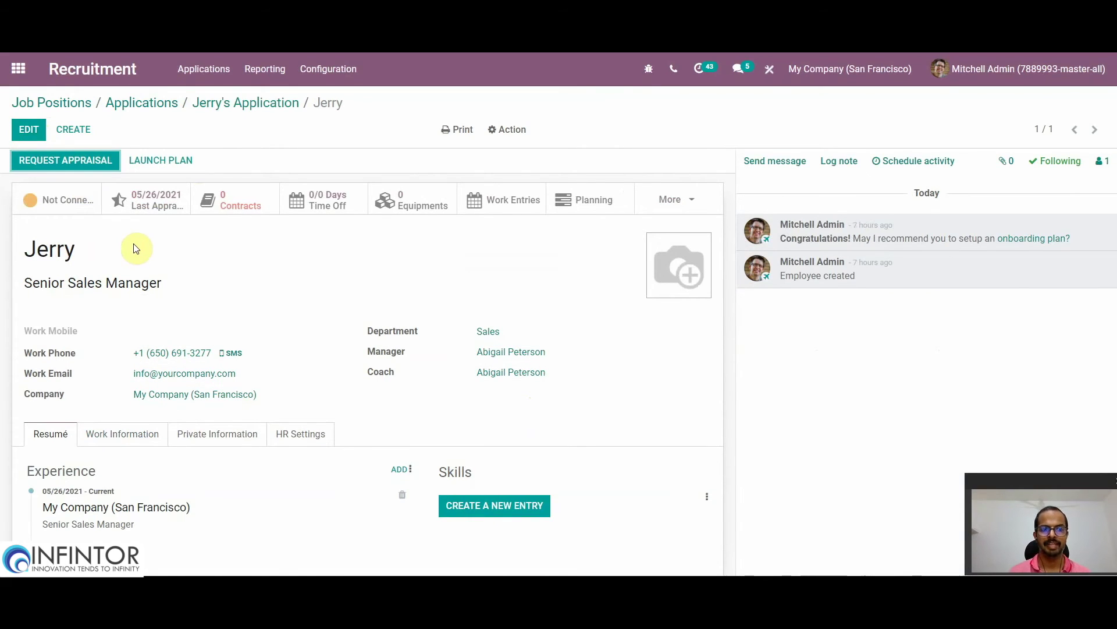
left_click(232, 208)
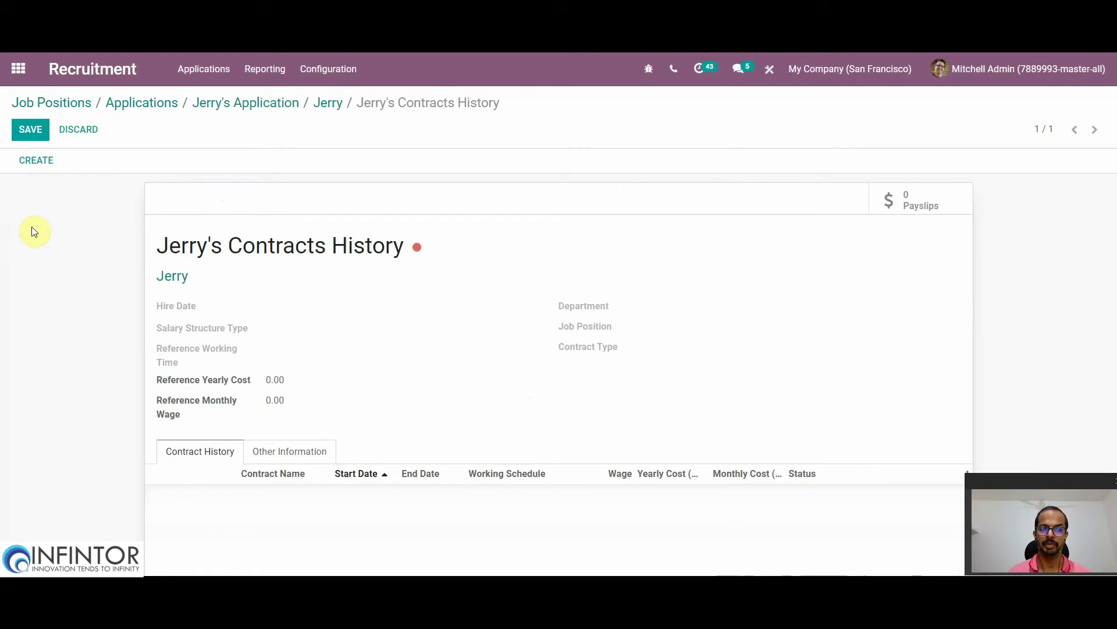
left_click(32, 130)
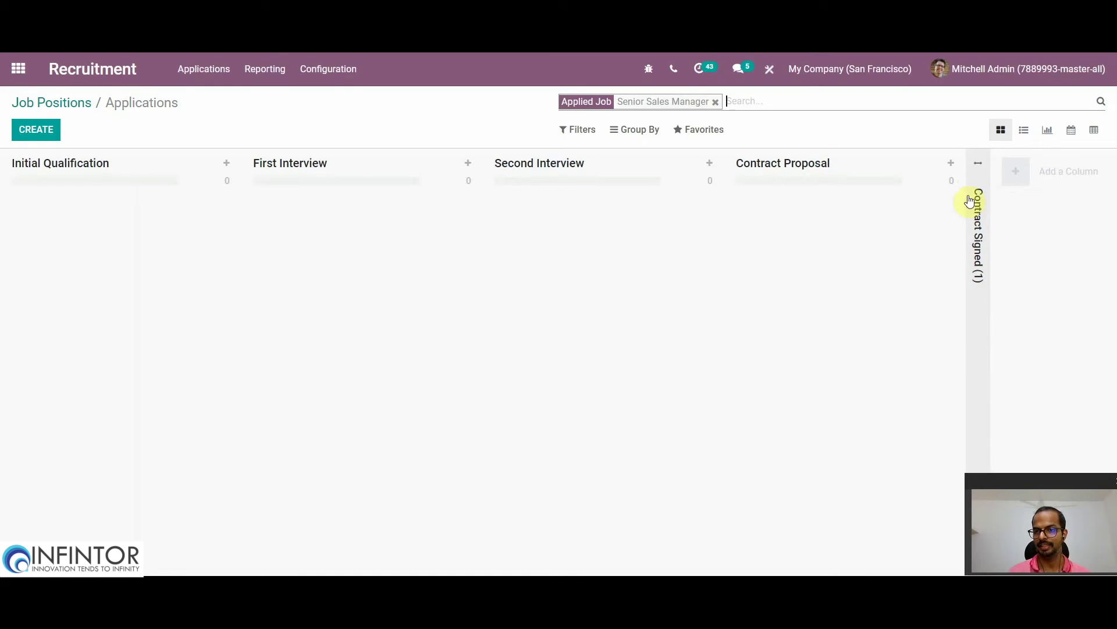
- Expand the Contract Signed column to show the hired applicant, then switch to All Applications
left_click(980, 218)
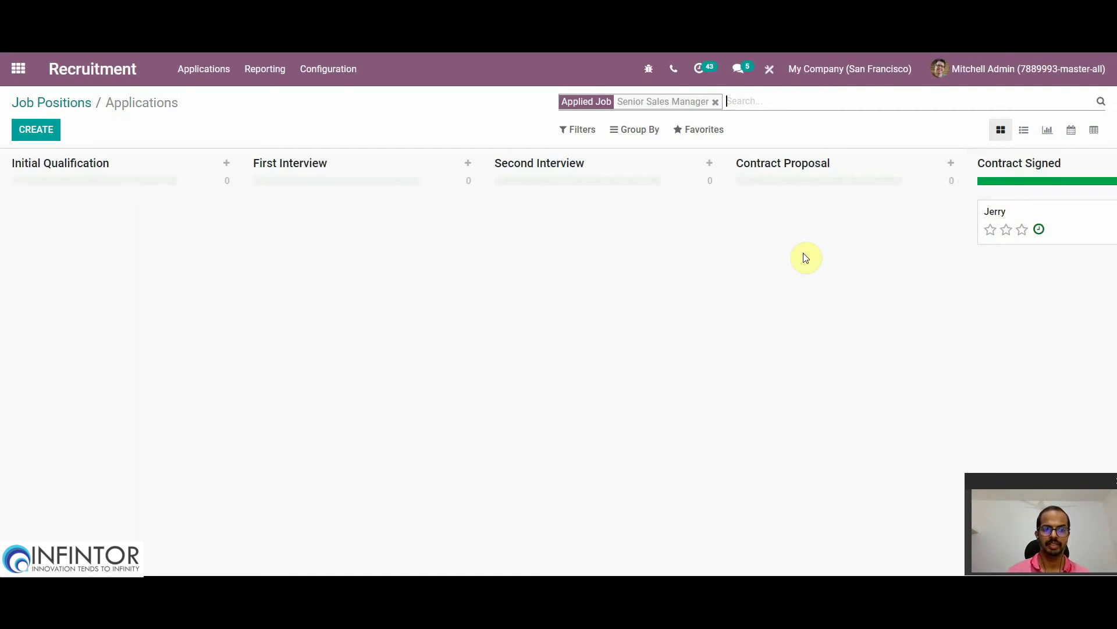
left_click(214, 70)
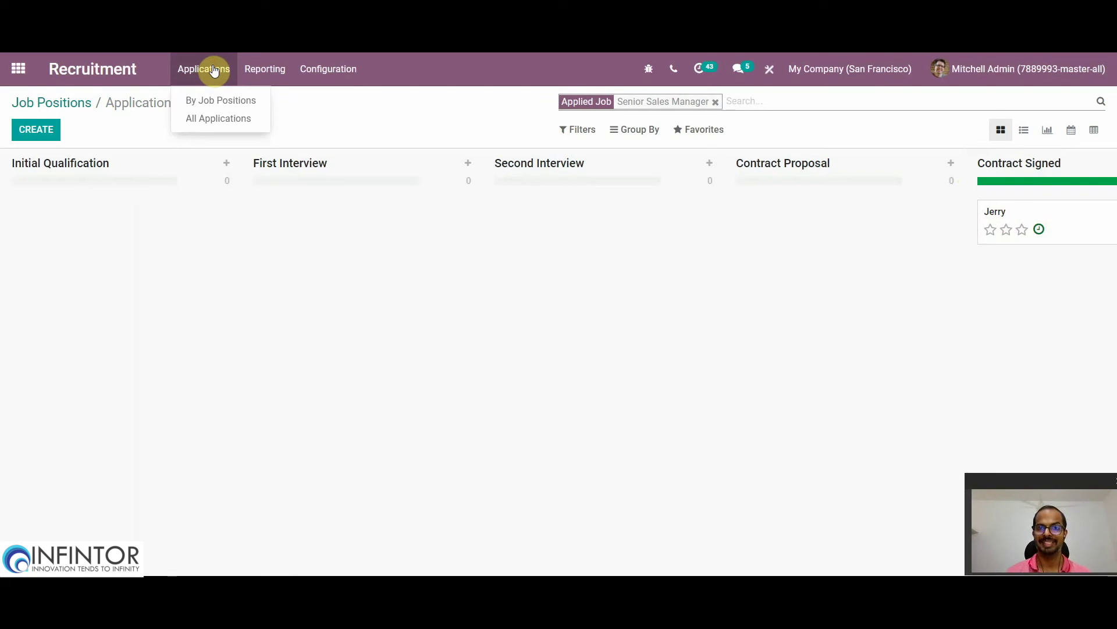
left_click(224, 121)
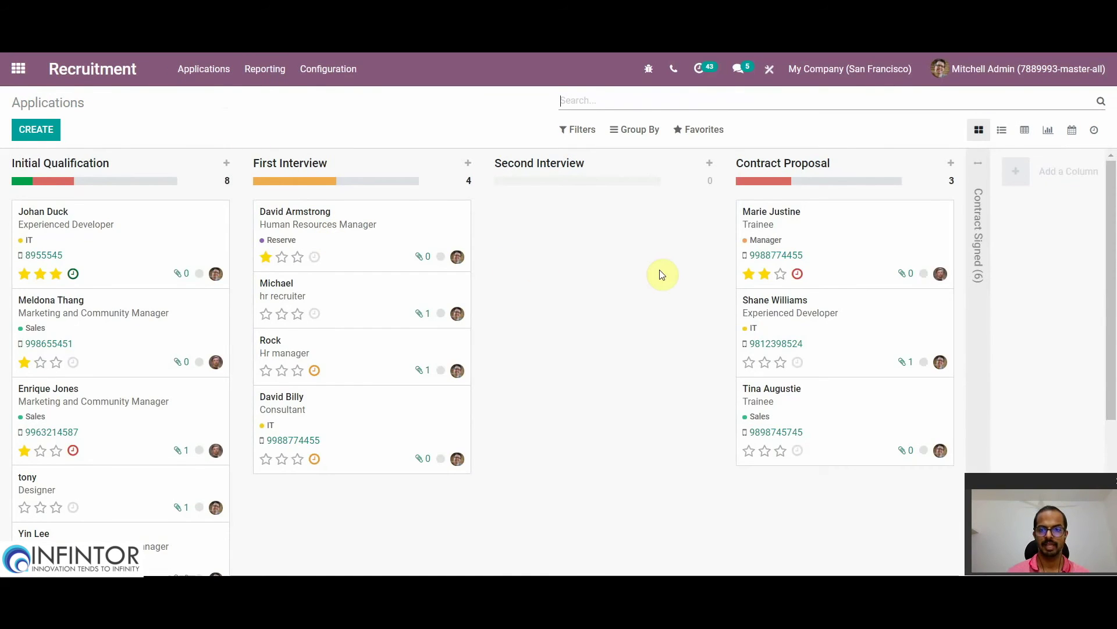
- Open the Trainee - MCA application and refuse it with reason 'The applicant gets a better offer'
left_click(784, 219)
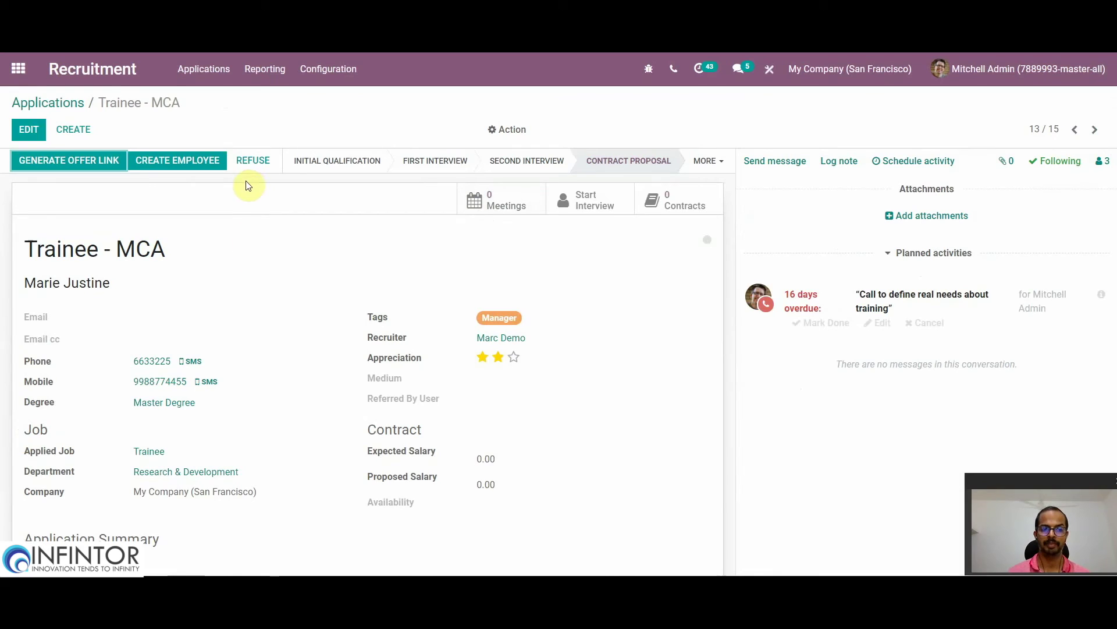
left_click(261, 166)
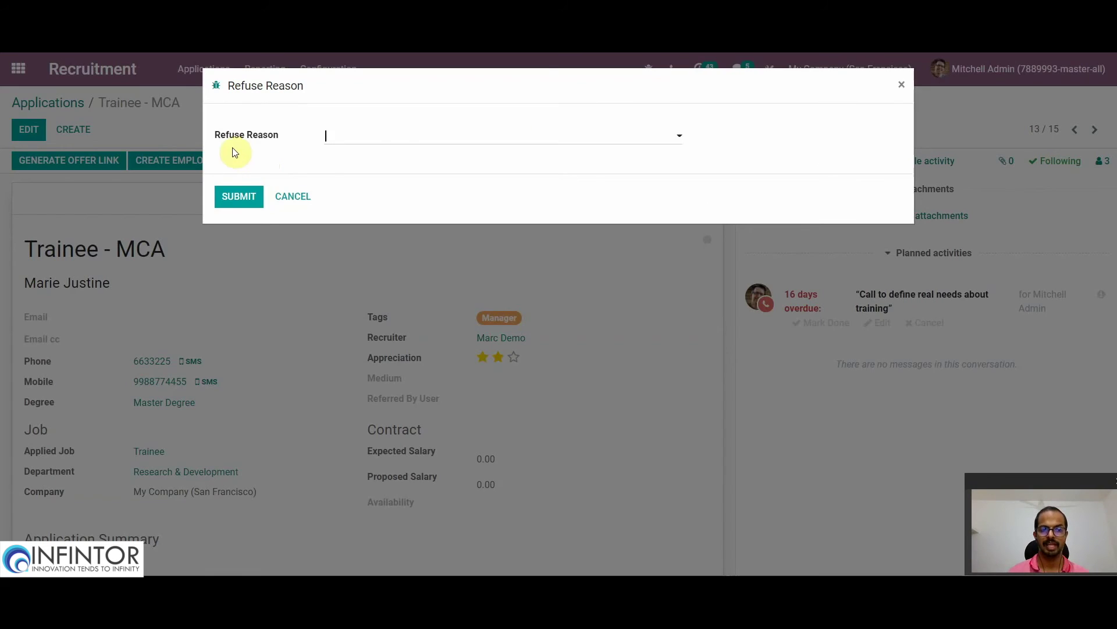
left_click(419, 135)
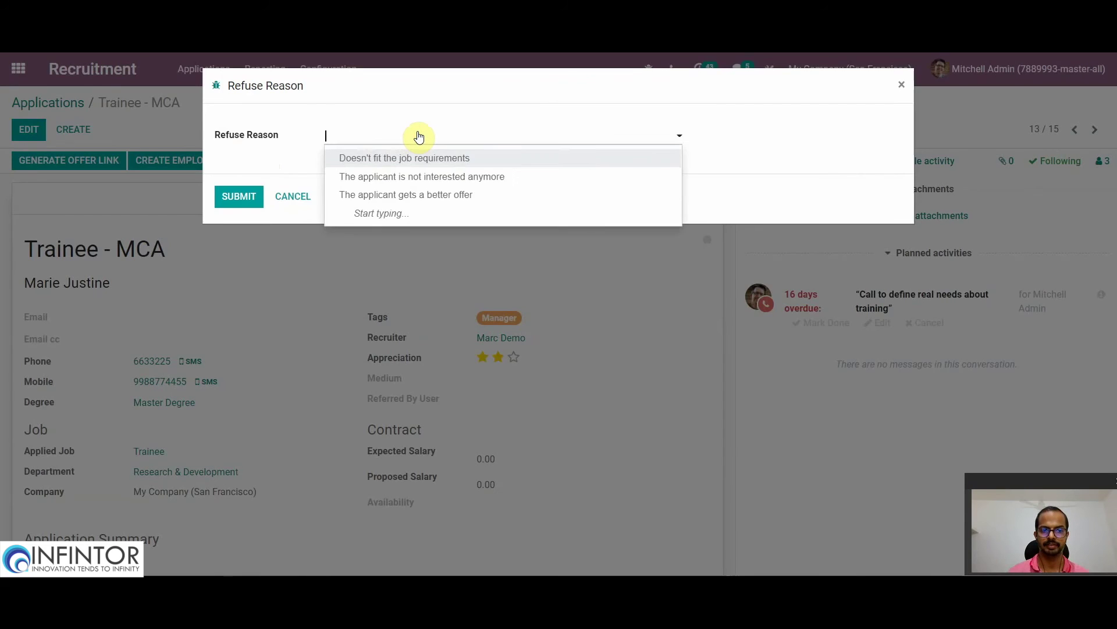
left_click(444, 195)
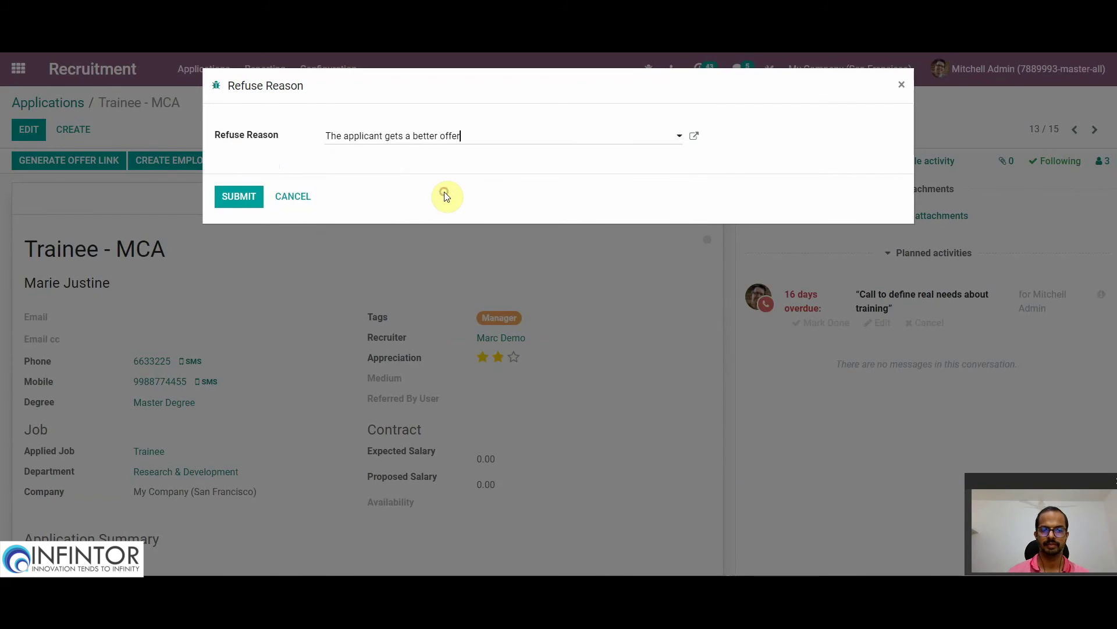
left_click(238, 200)
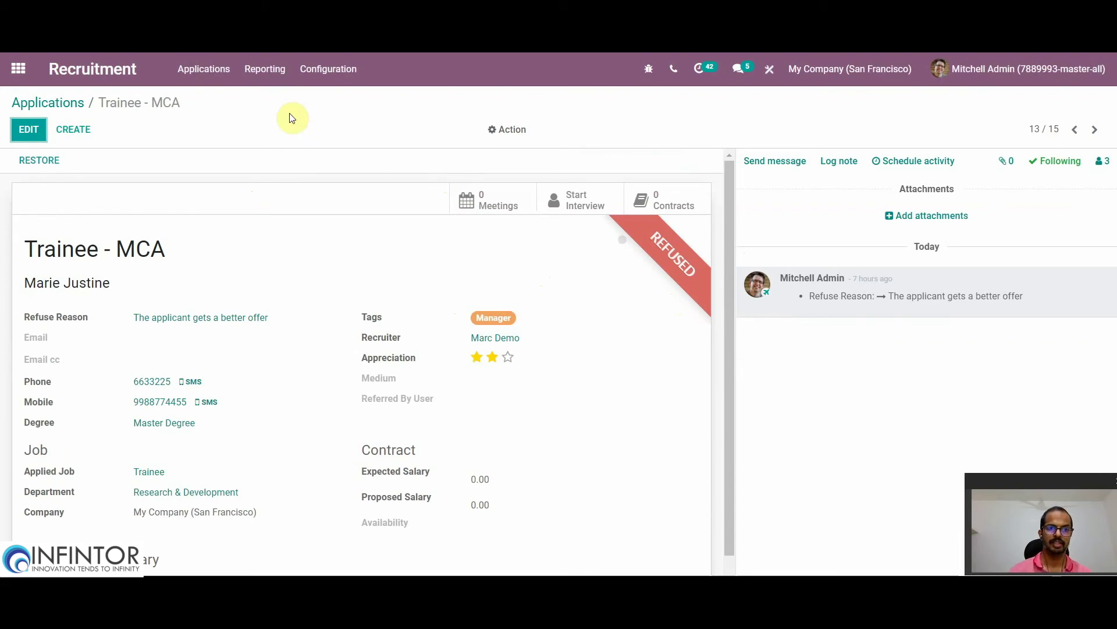
- Browse the Departments, Refuse Reasons and Activity Types lists from the Configuration menu
left_click(336, 81)
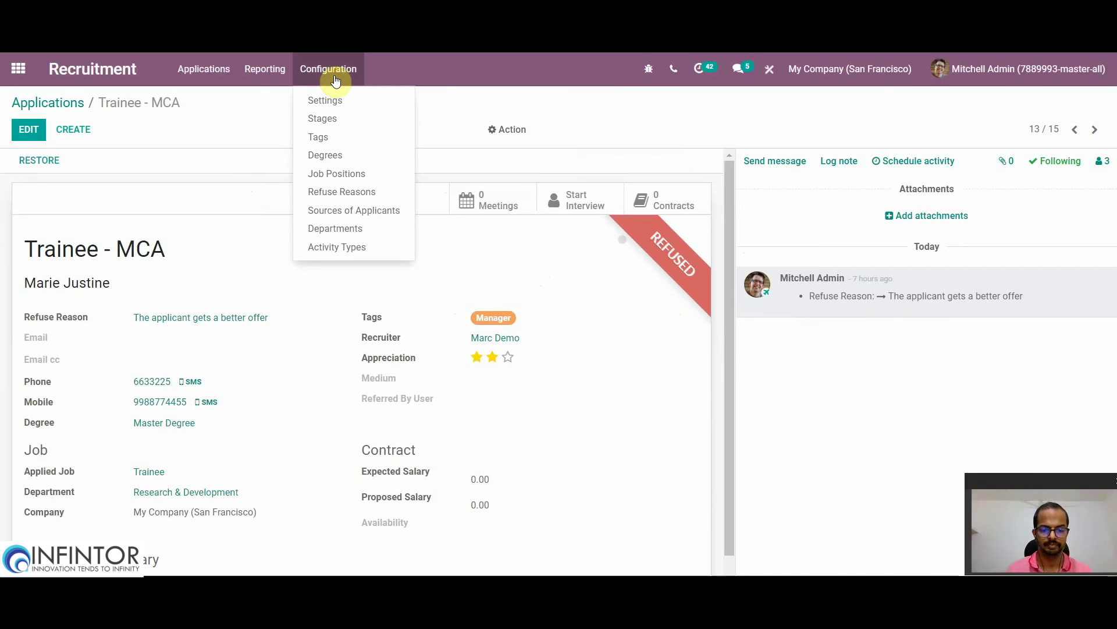
left_click(343, 235)
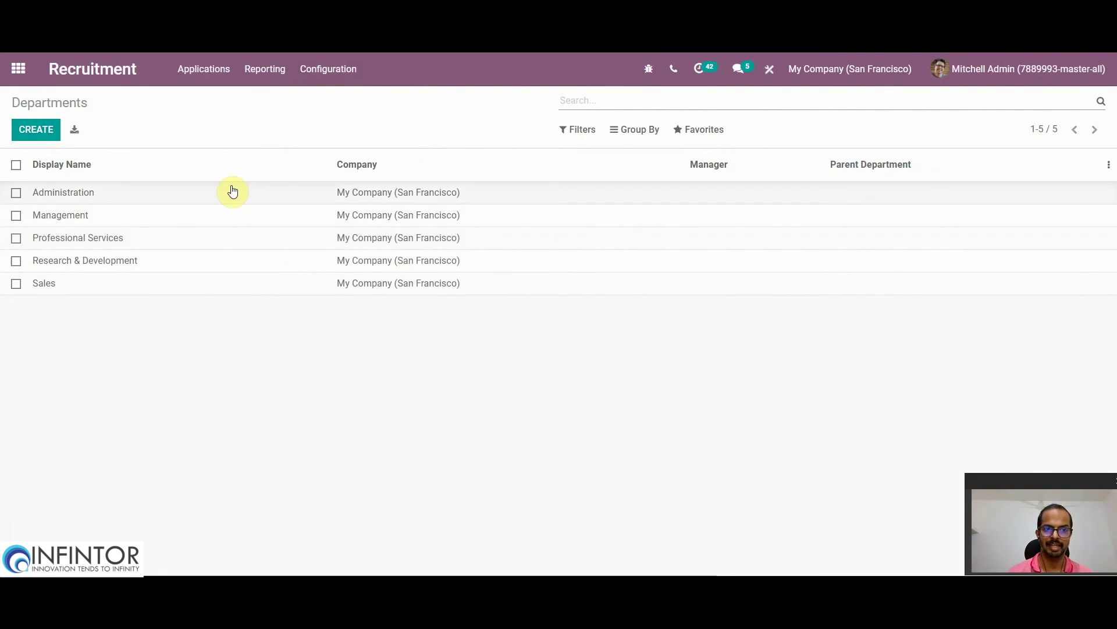
left_click(330, 78)
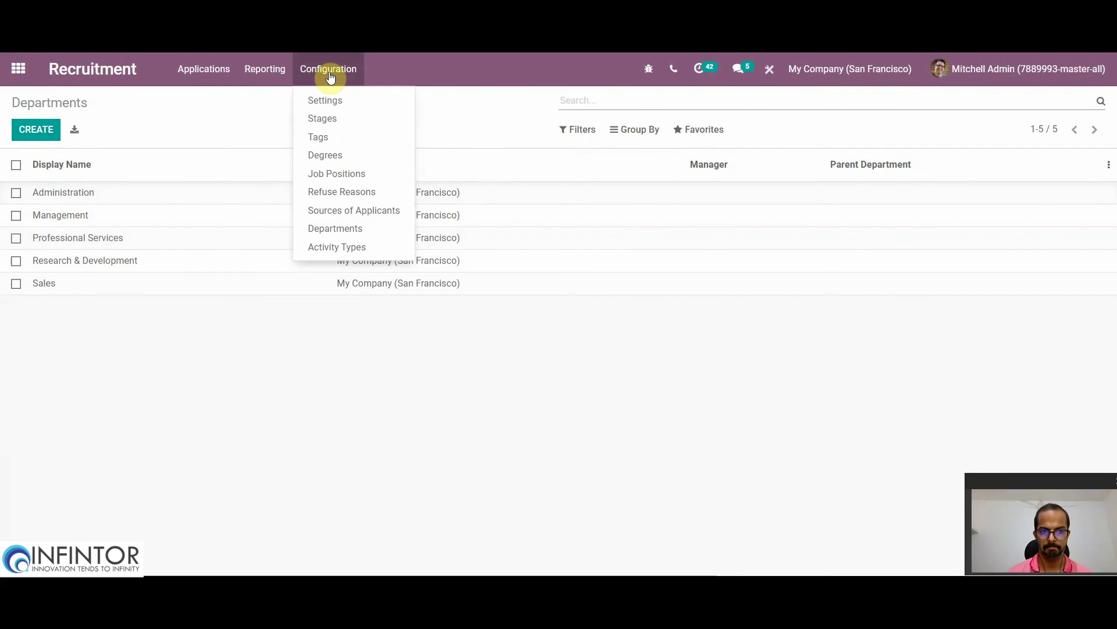
left_click(345, 192)
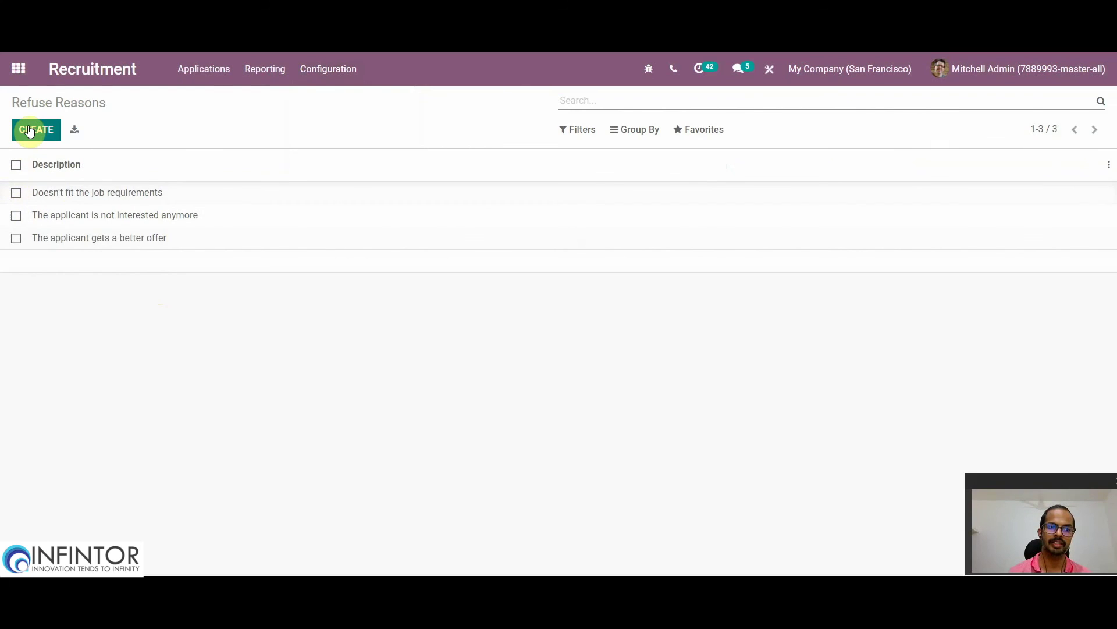
left_click(320, 70)
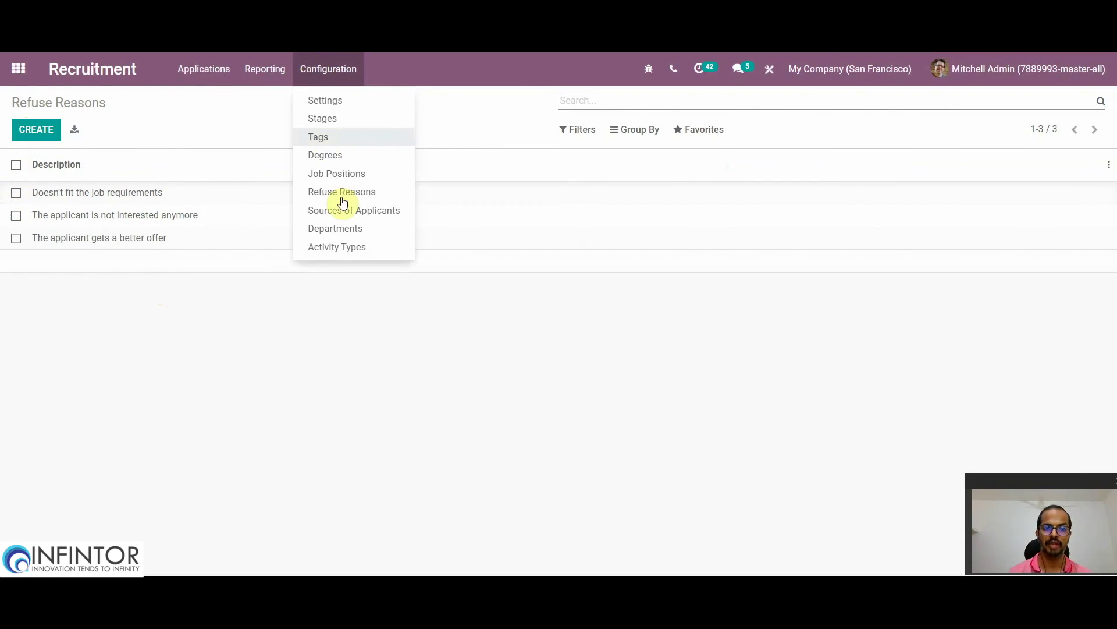
left_click(351, 247)
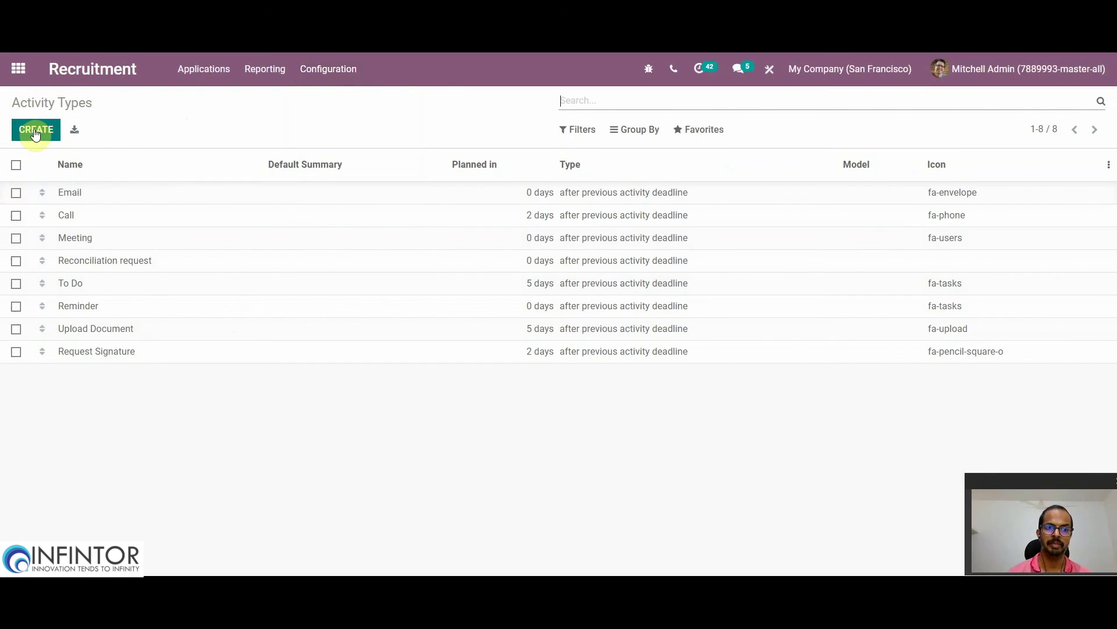
left_click(324, 73)
left_click(258, 100)
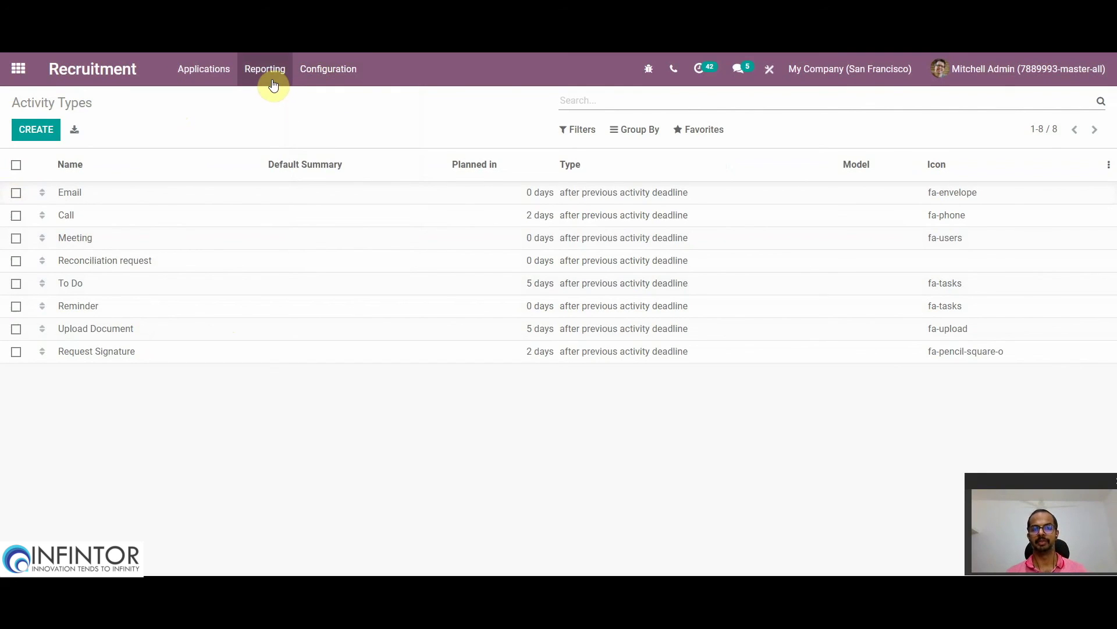
- Open Reporting > Recruitment Analysis and switch it to pivot view, then to the graph view
left_click(273, 86)
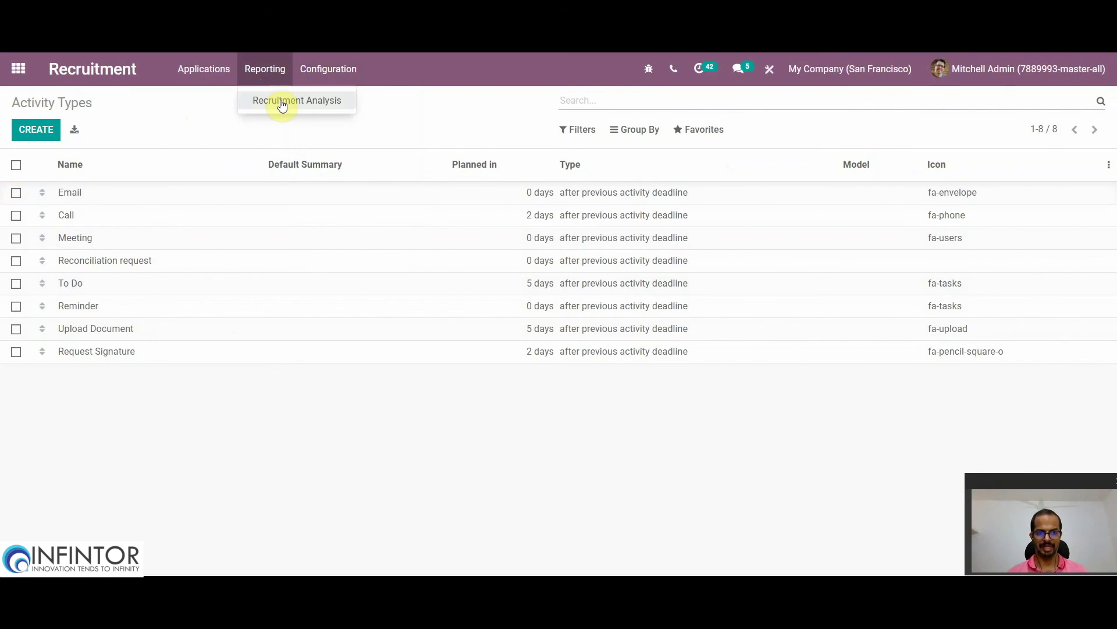
left_click(281, 103)
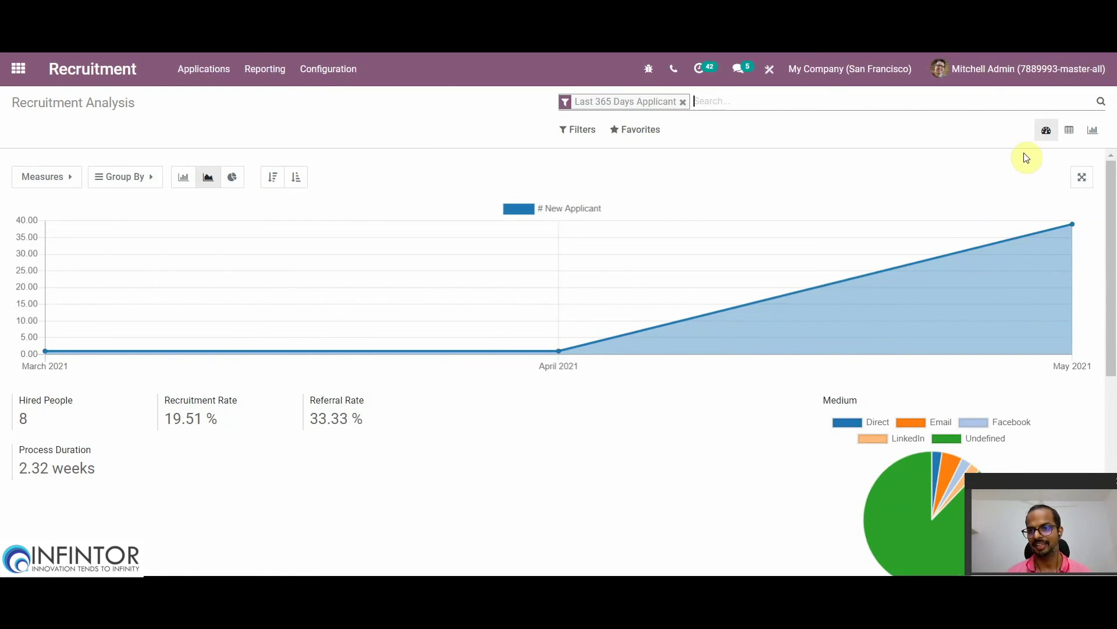
left_click(1071, 131)
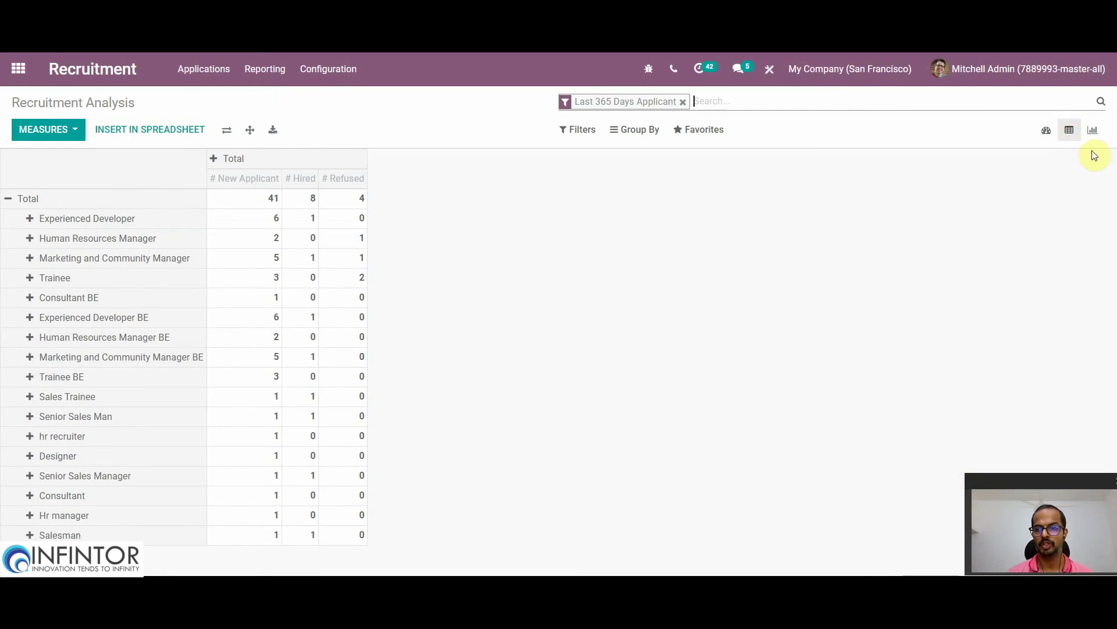
left_click(1094, 132)
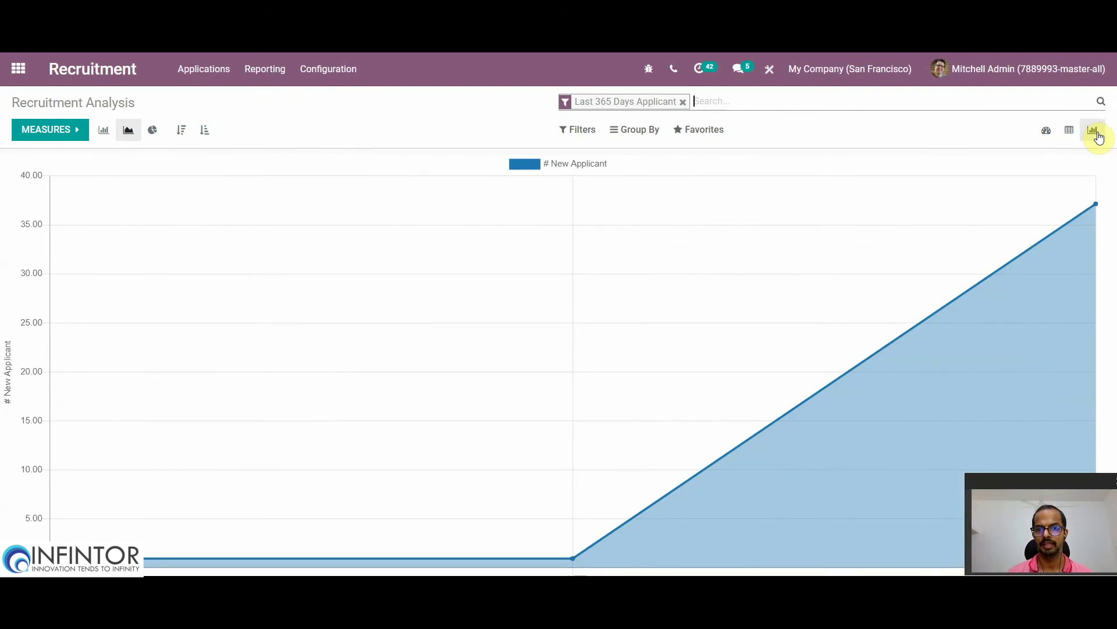